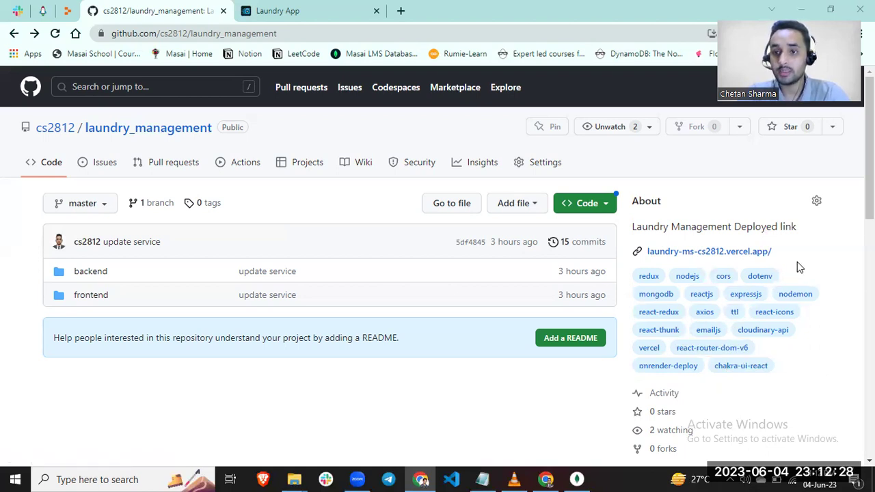
- Open the new-account registration form from the Laundry App login page, reloading it once
click(316, 12)
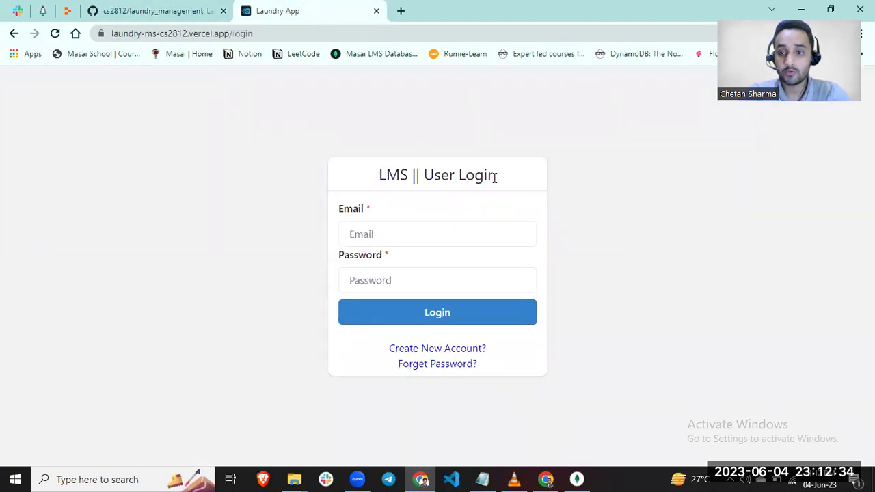
click(448, 350)
click(447, 358)
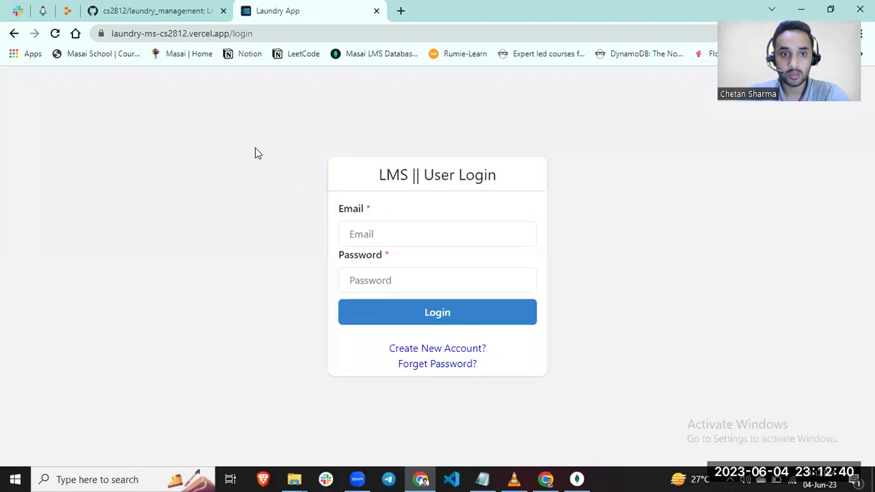
click(55, 33)
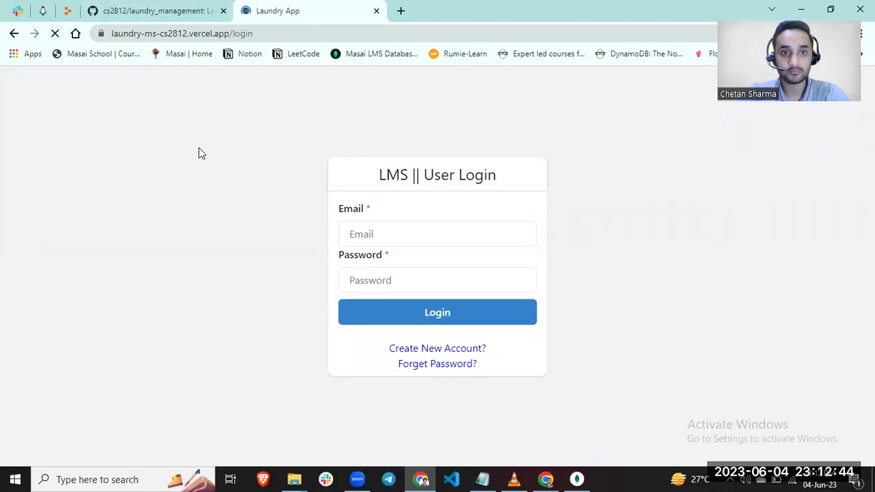
click(441, 348)
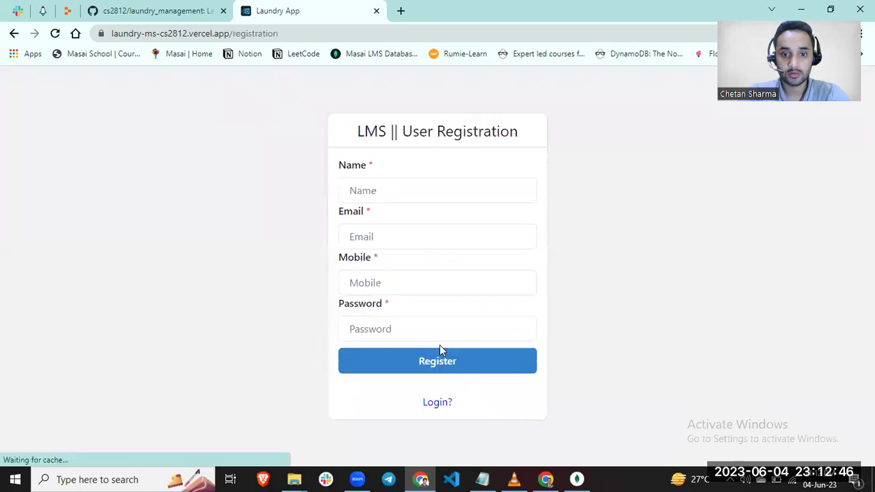
- Enter the user's full name and e-mail address in the registration form
click(395, 188)
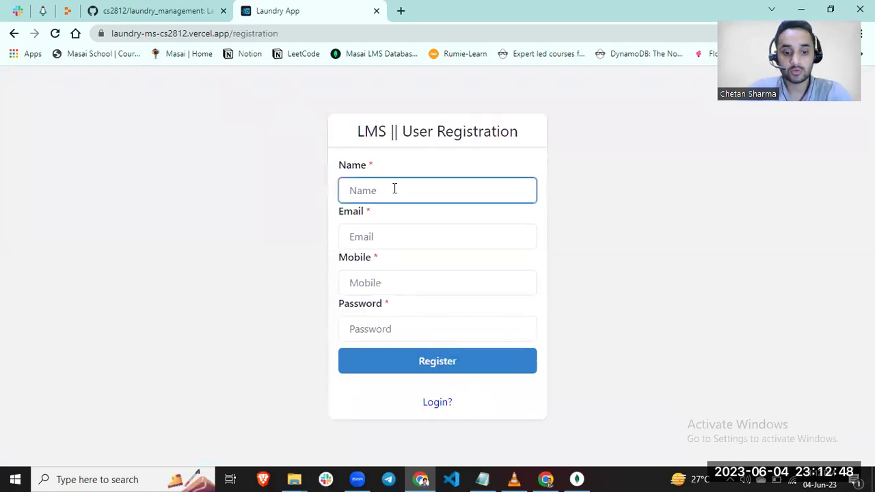
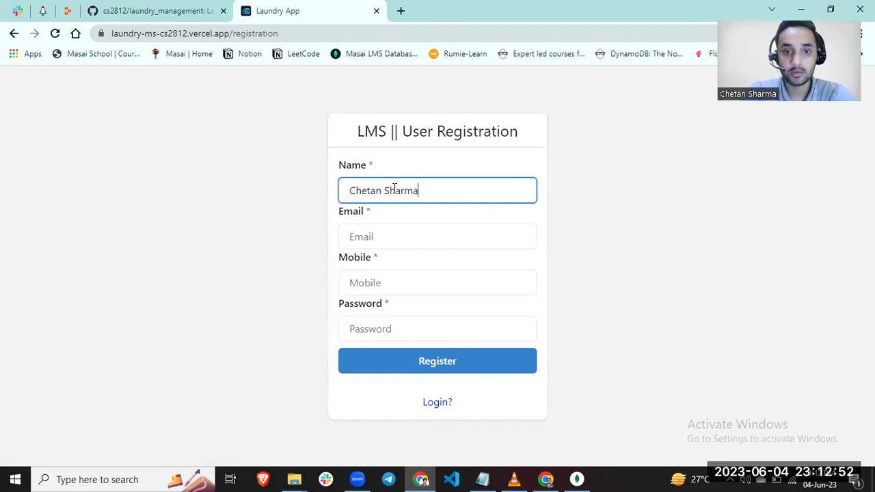
click(389, 235)
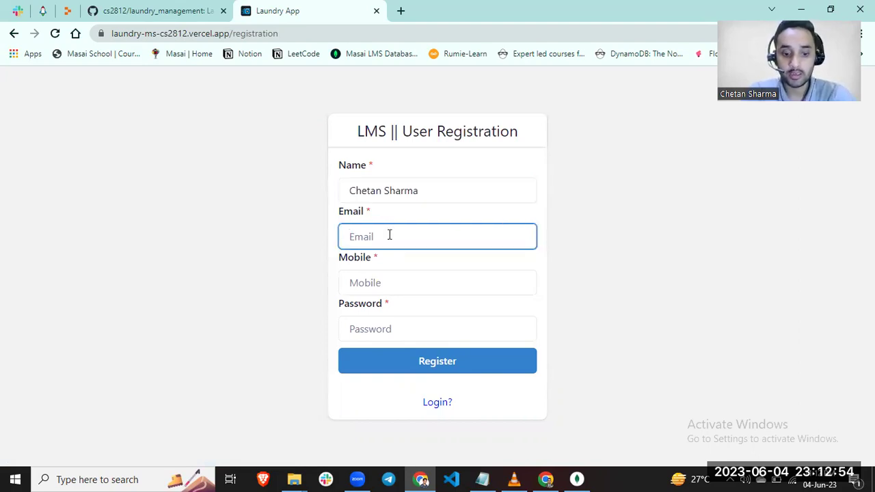
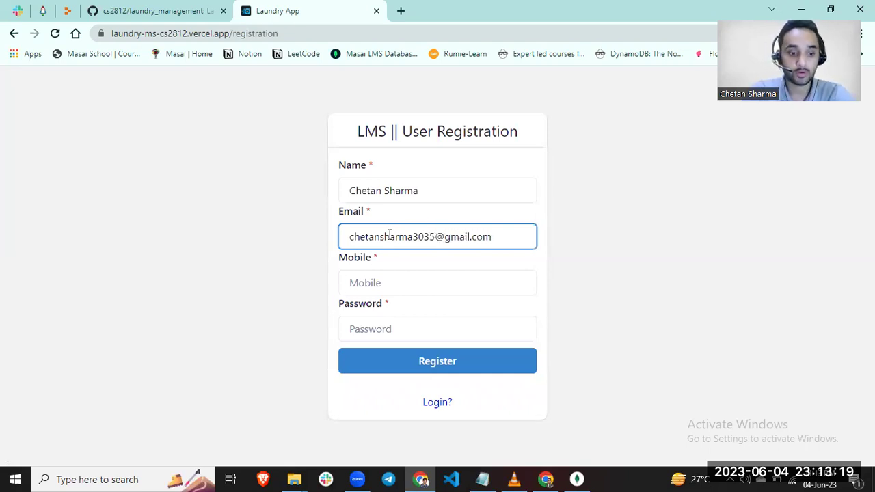
- Add the mobile number and an account password, then submit the registration
key(Tab)
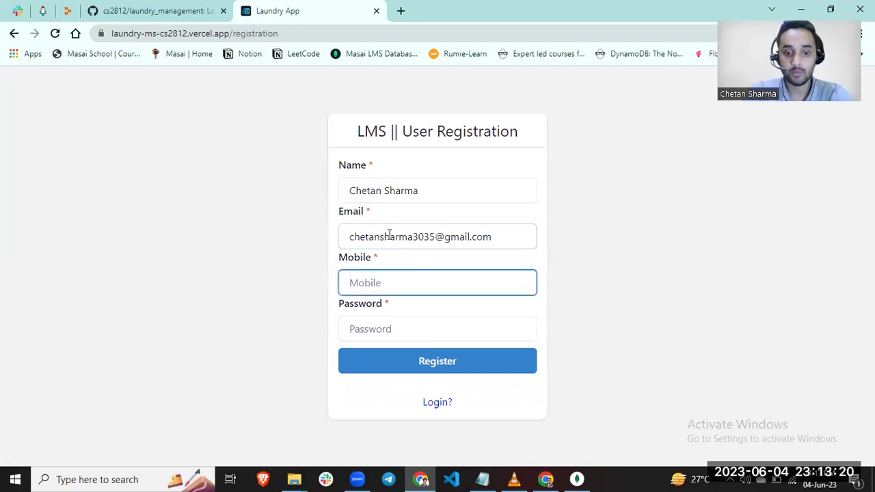
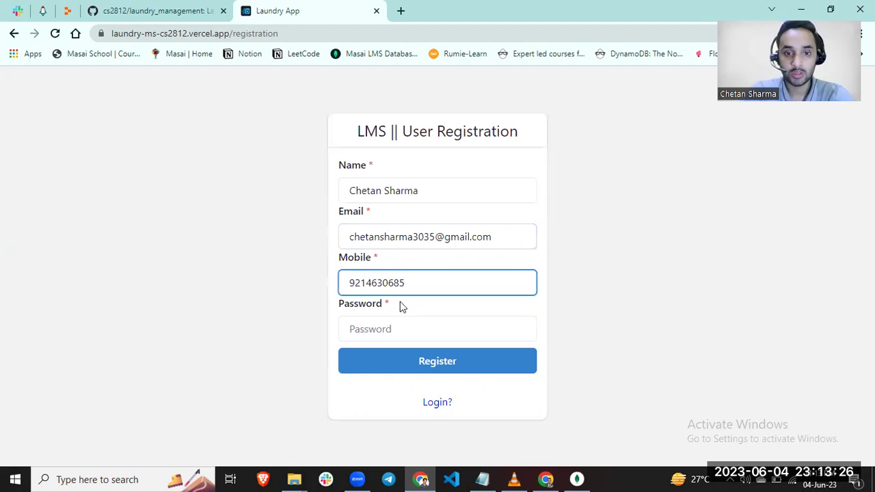
click(398, 328)
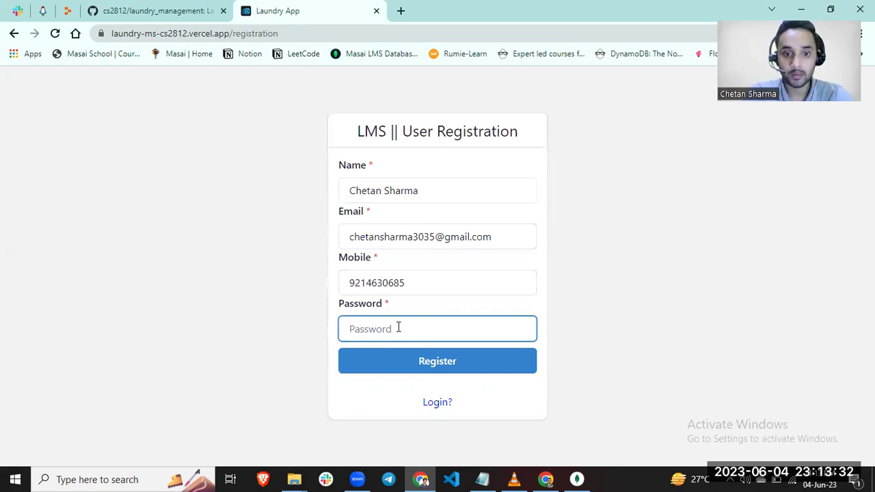
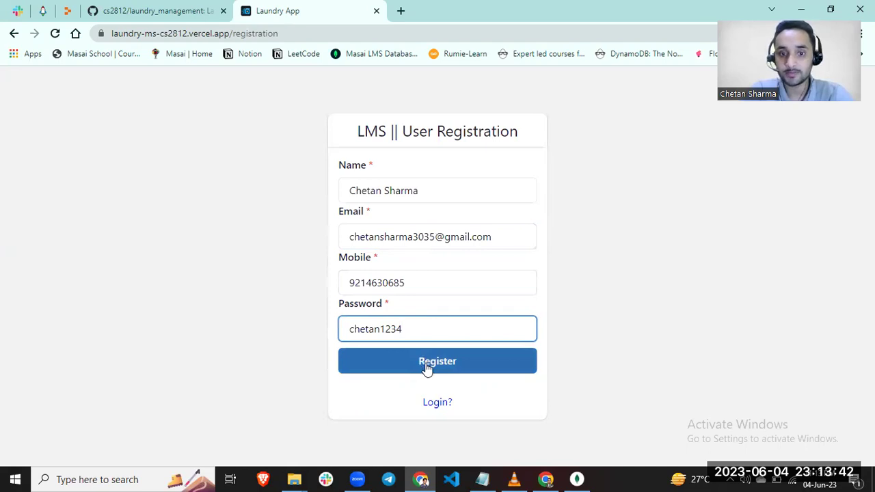
click(427, 368)
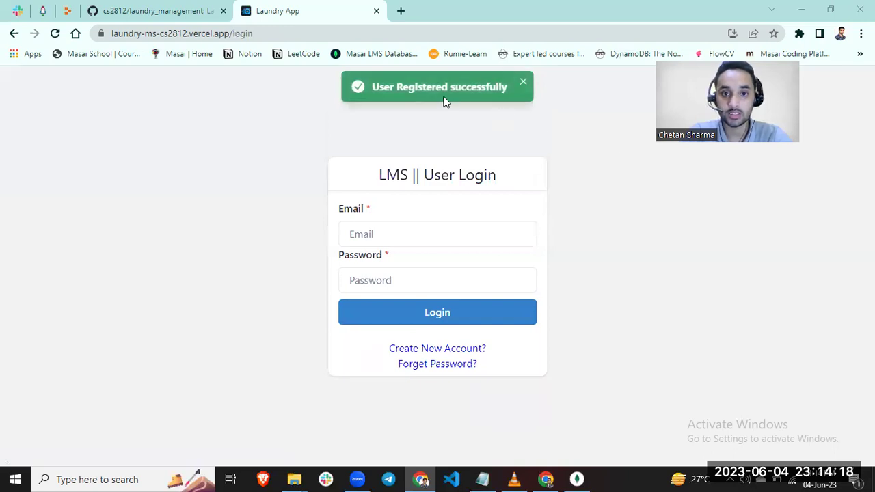
- Sign in with the newly registered e-mail address and its password
click(389, 228)
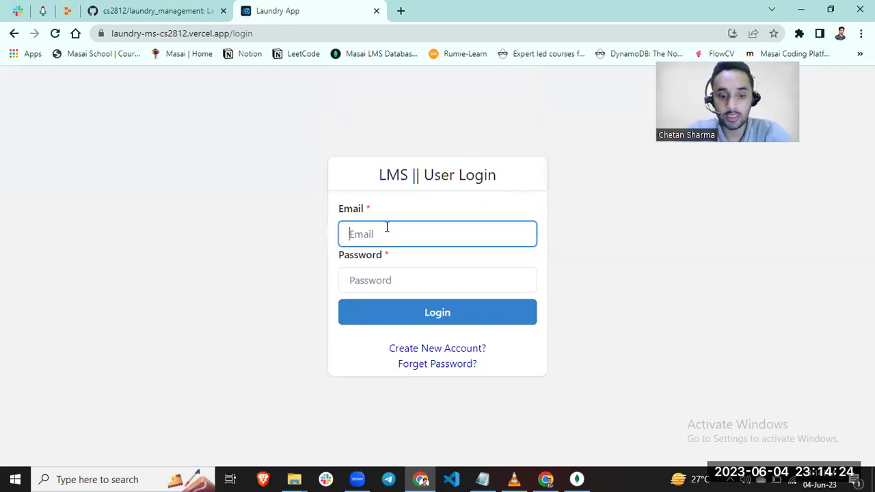
key(Return)
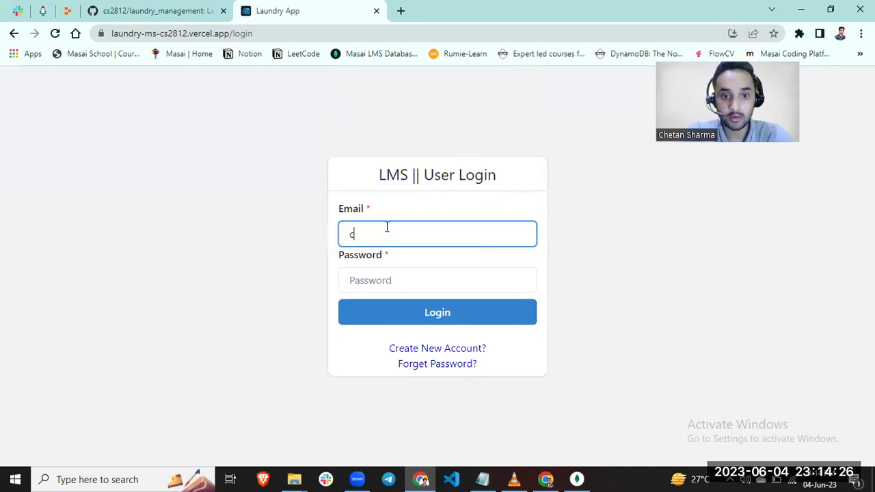
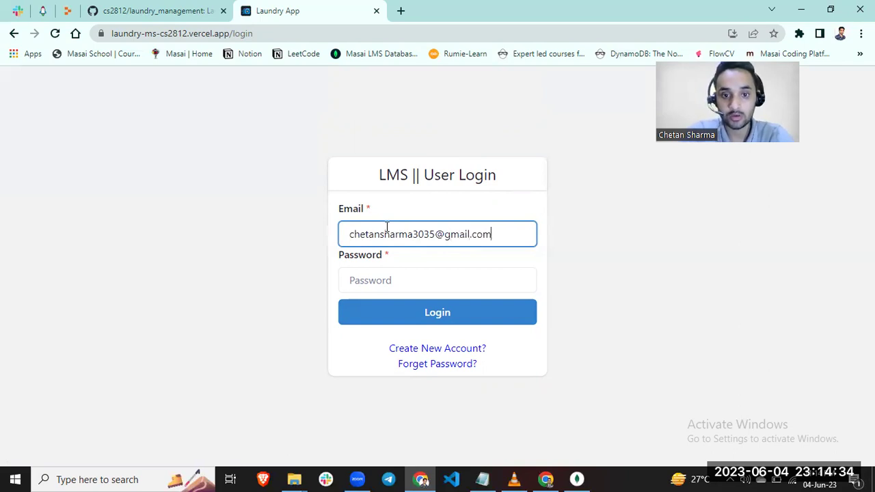
click(393, 277)
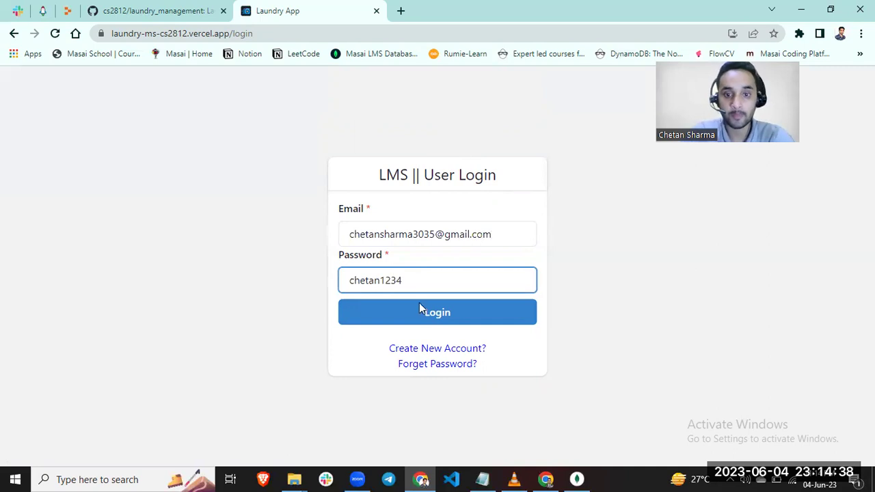
click(436, 319)
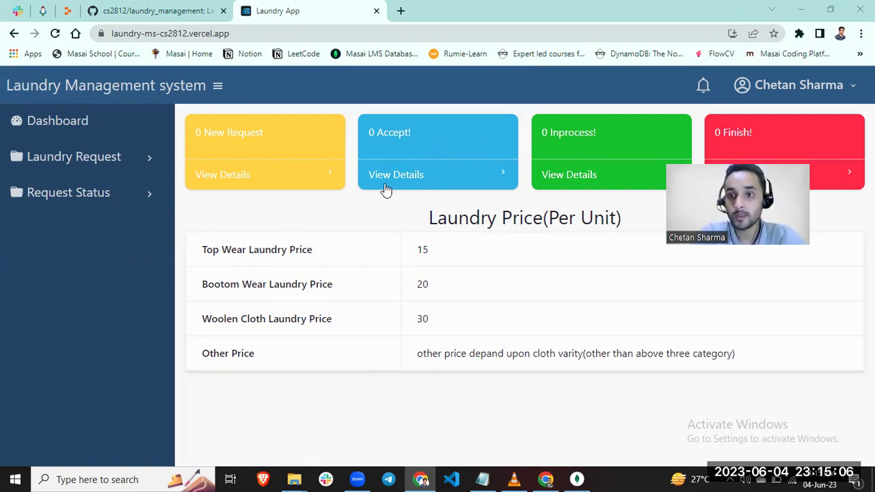
- In a new laundry request, set the pickup to 5 June at 01:00 PM
click(100, 151)
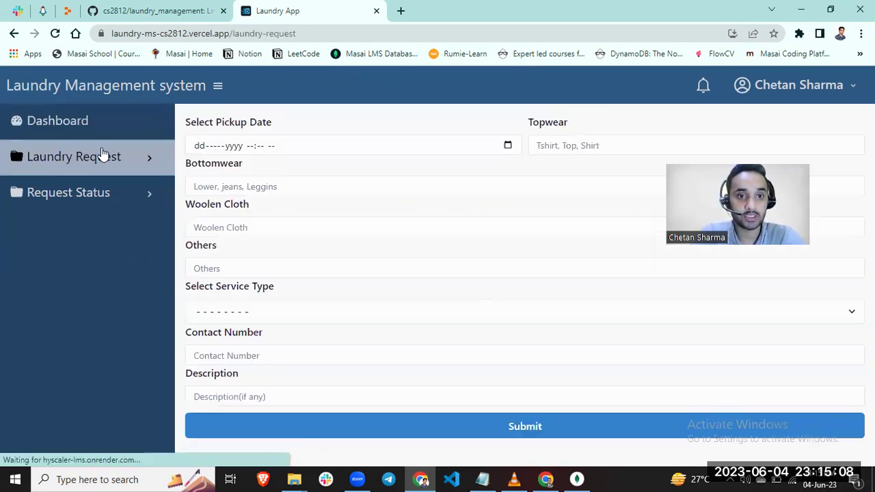
click(509, 147)
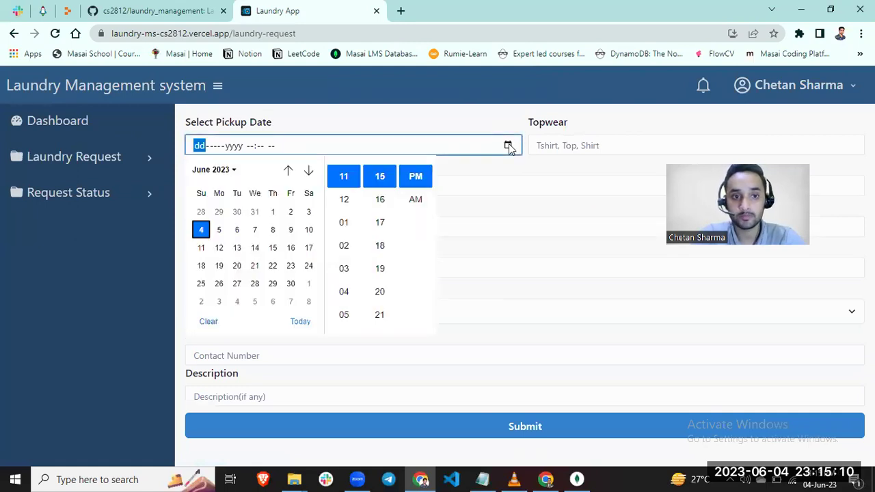
click(220, 231)
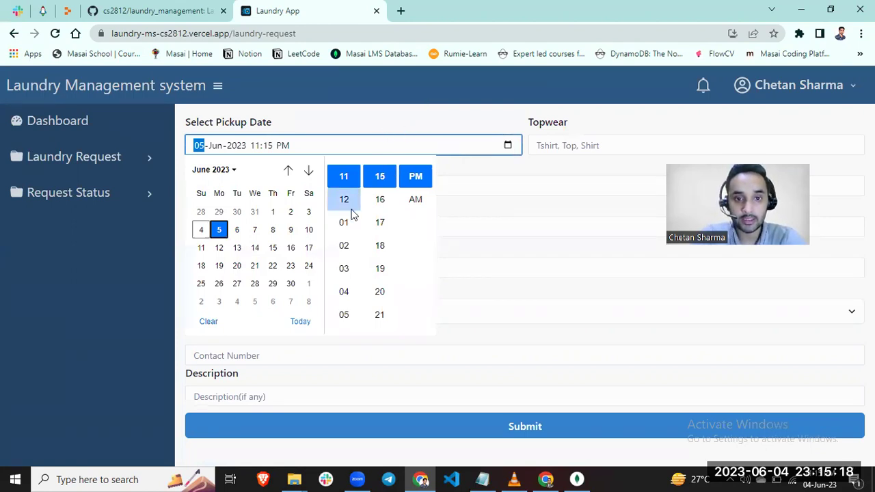
scroll(353, 214, up, 1)
scroll(349, 212, down, 2)
scroll(347, 210, up, 1)
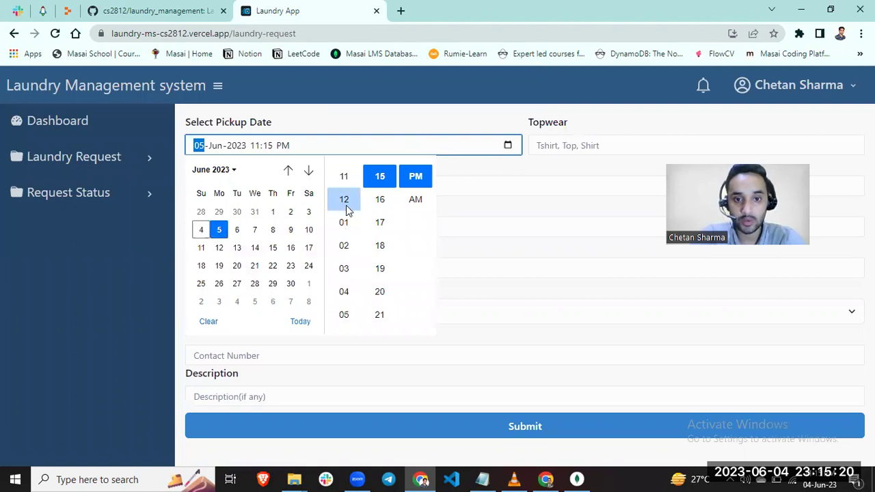
scroll(377, 220, up, 4)
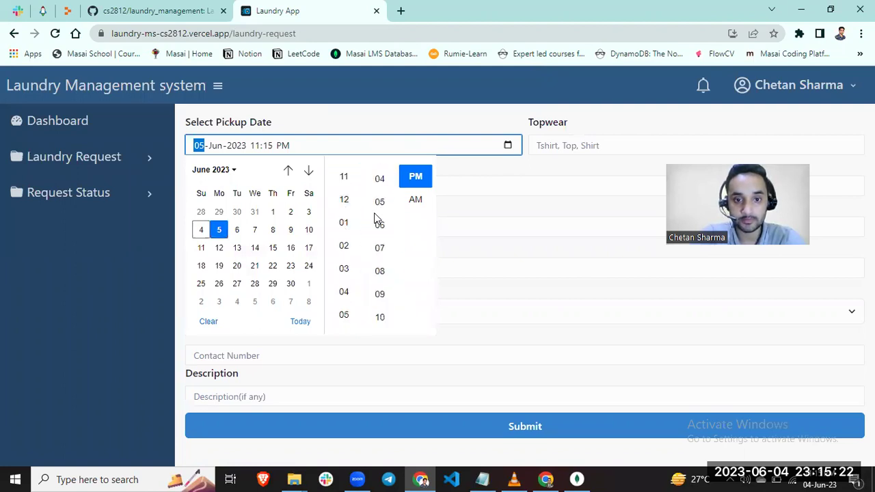
scroll(374, 217, up, 4)
scroll(374, 217, down, 2)
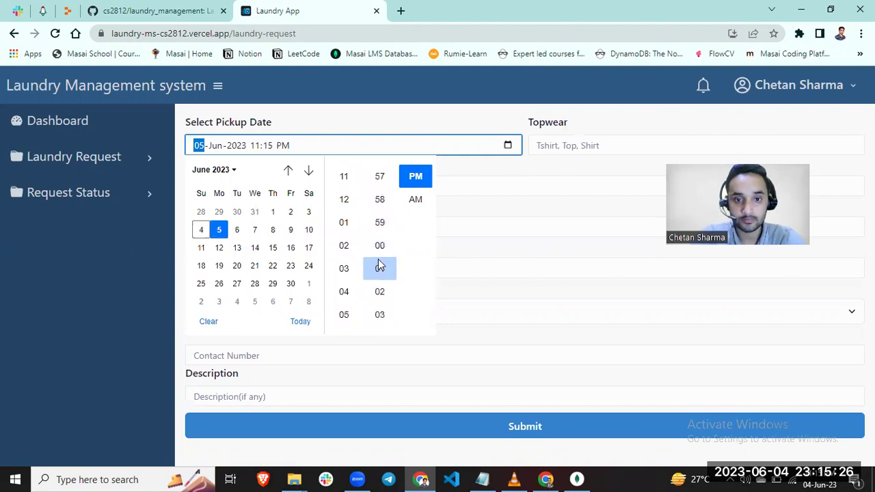
click(380, 266)
click(383, 248)
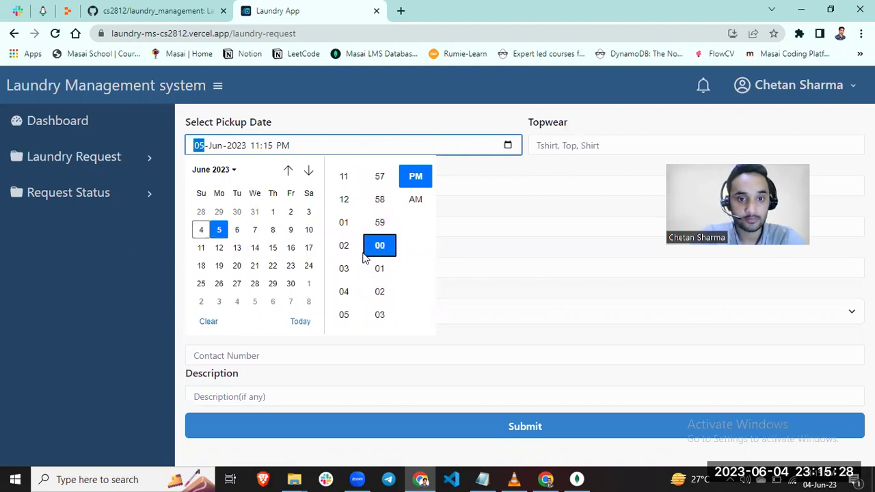
click(344, 226)
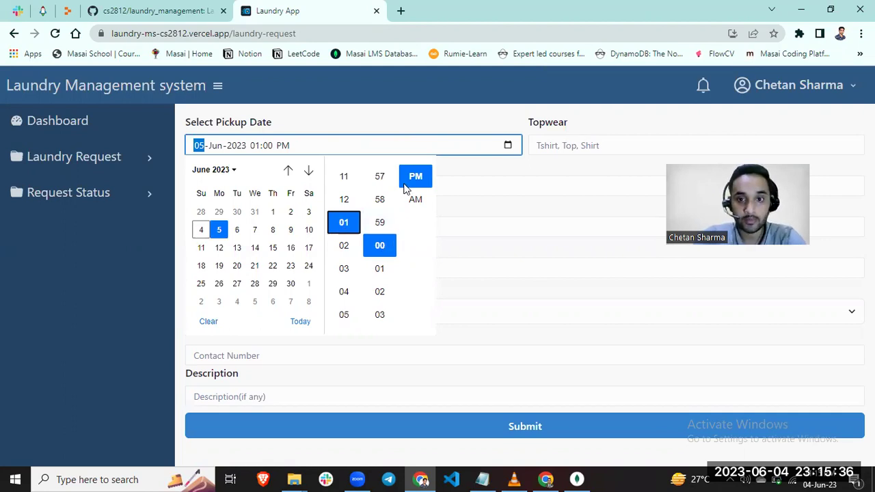
- List the clothes: Topwear 'Tshirt', Bottomwear 'lewe', Woolen Cloth 'sweter', Others 'NO'
click(570, 144)
text(Tshi)
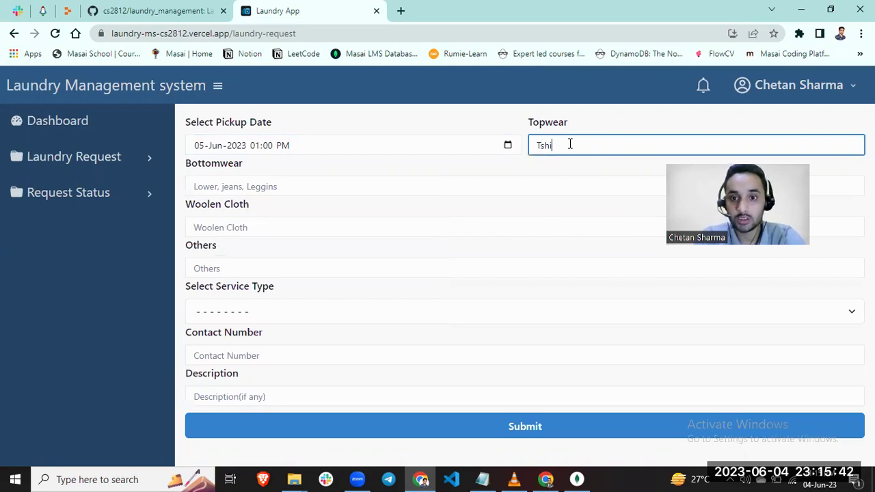
text(rt)
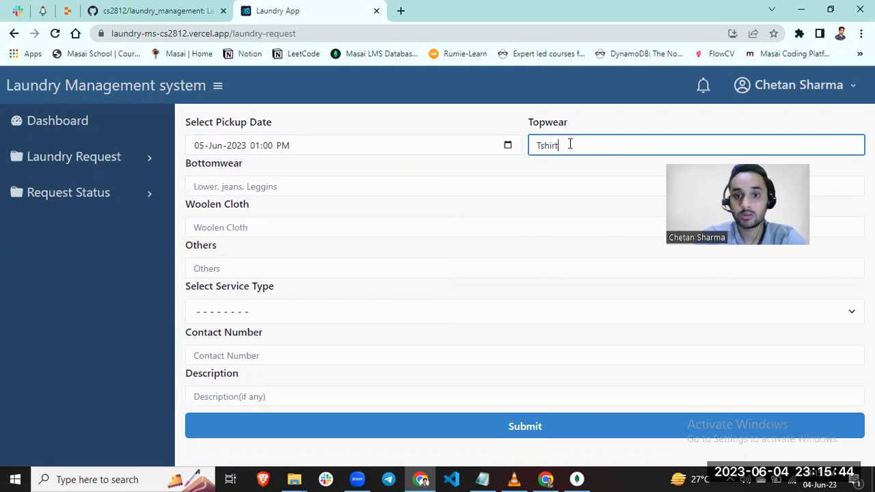
click(385, 185)
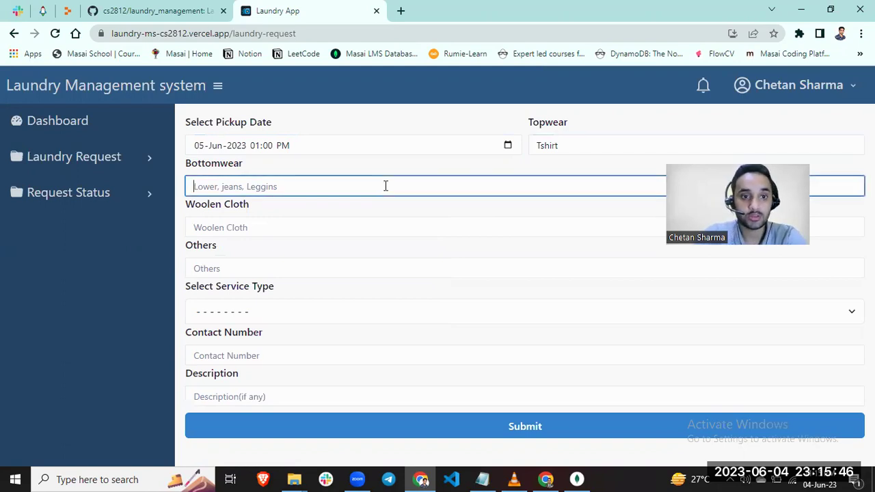
text(le)
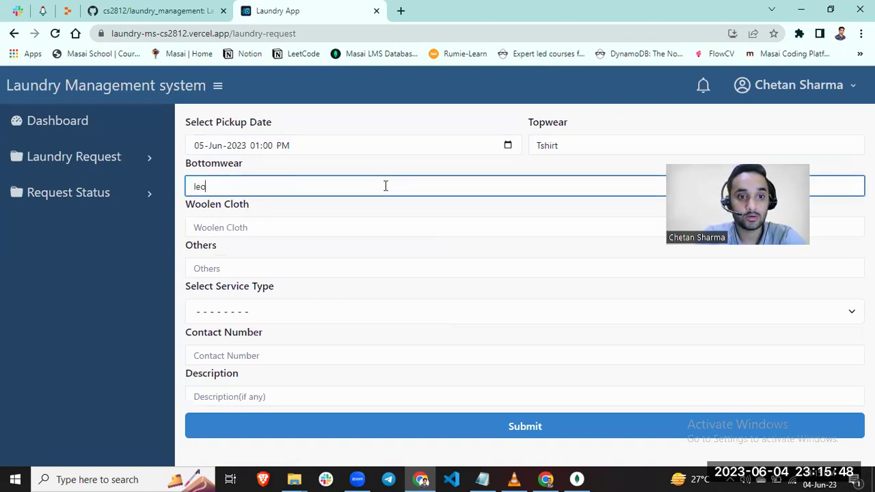
text(wer)
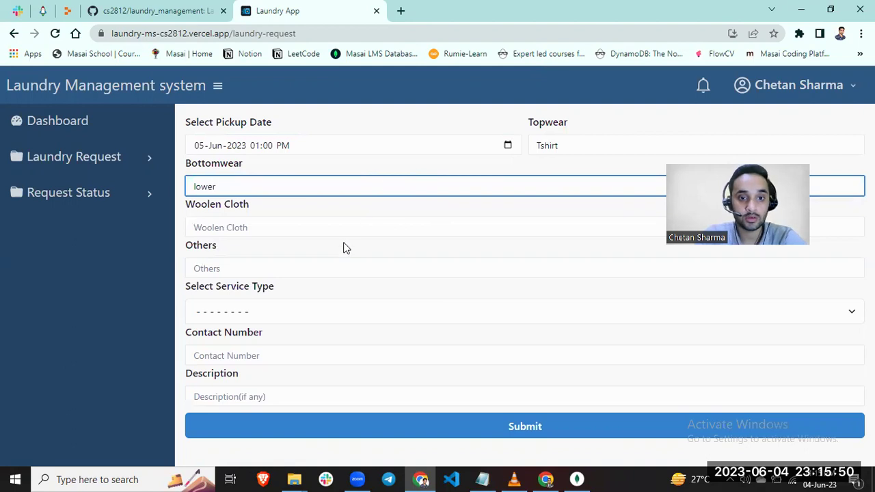
click(349, 268)
click(353, 228)
text(sw)
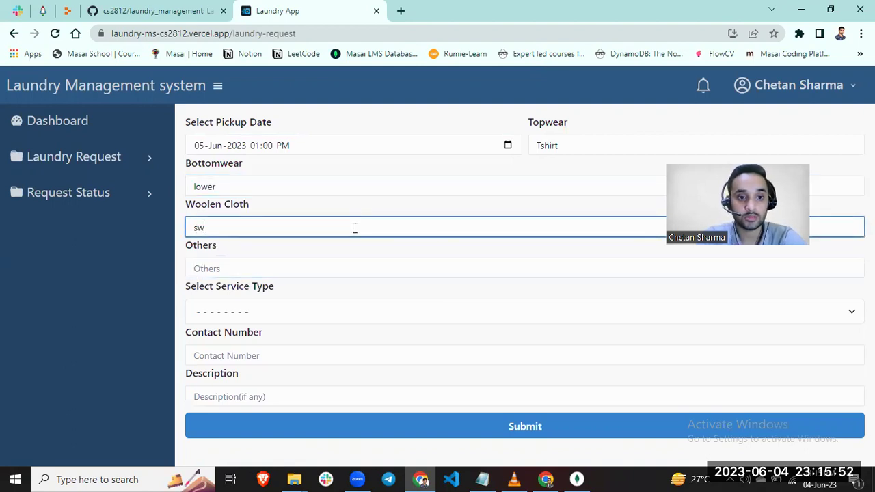
text(eter)
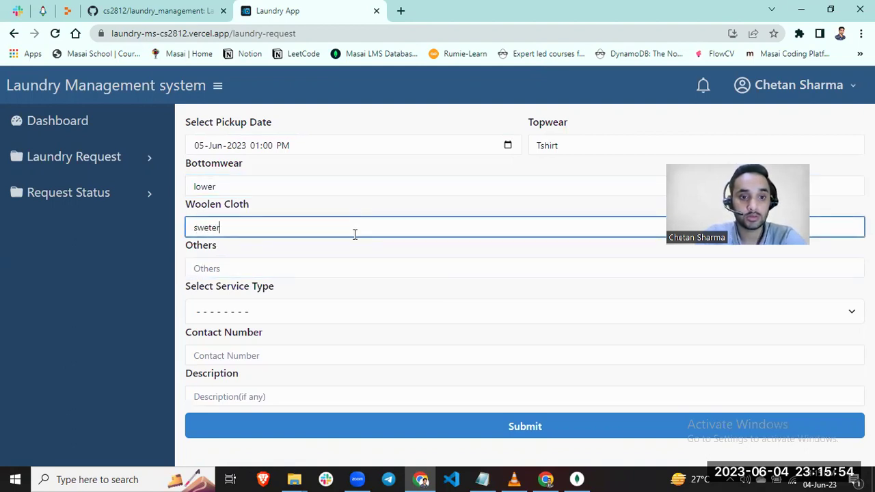
click(297, 268)
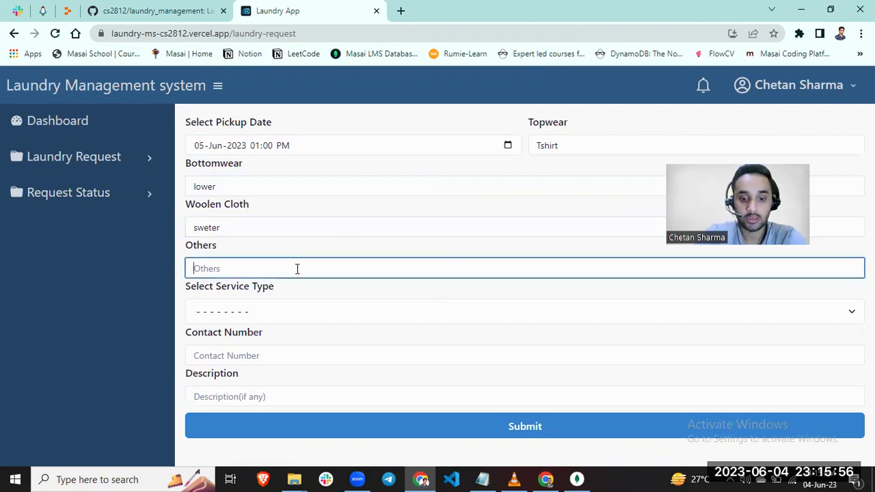
text(NO)
- Choose Fast Service, add the contact number and description 'NO', then submit the request
click(295, 307)
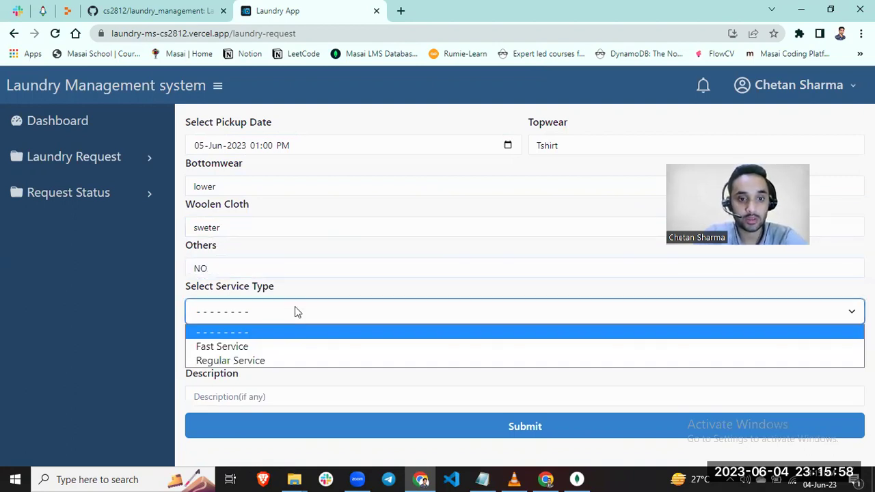
key(Down)
key(Return)
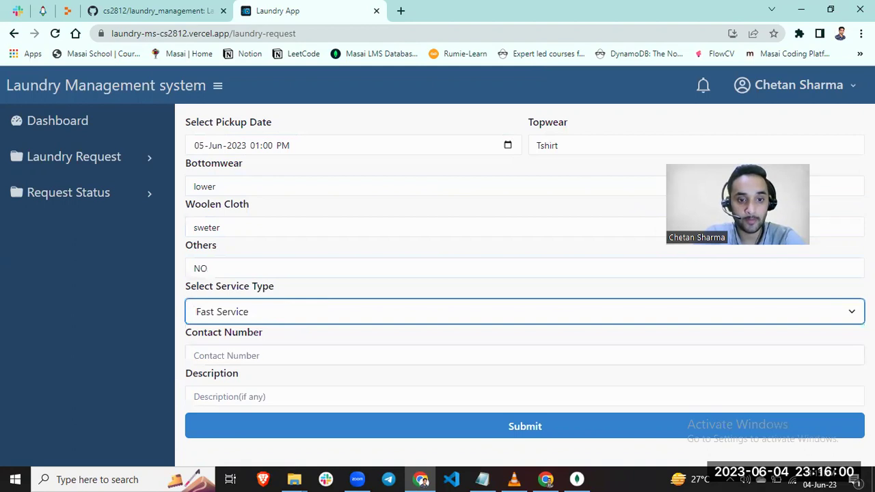
click(346, 349)
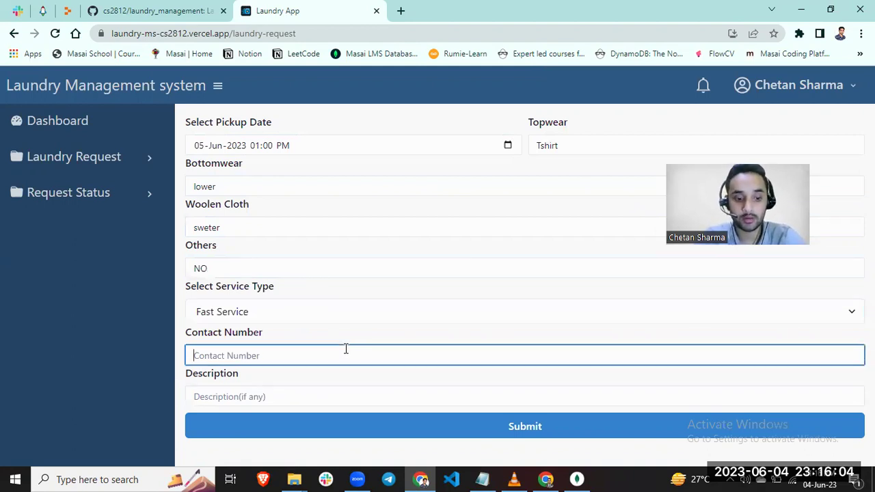
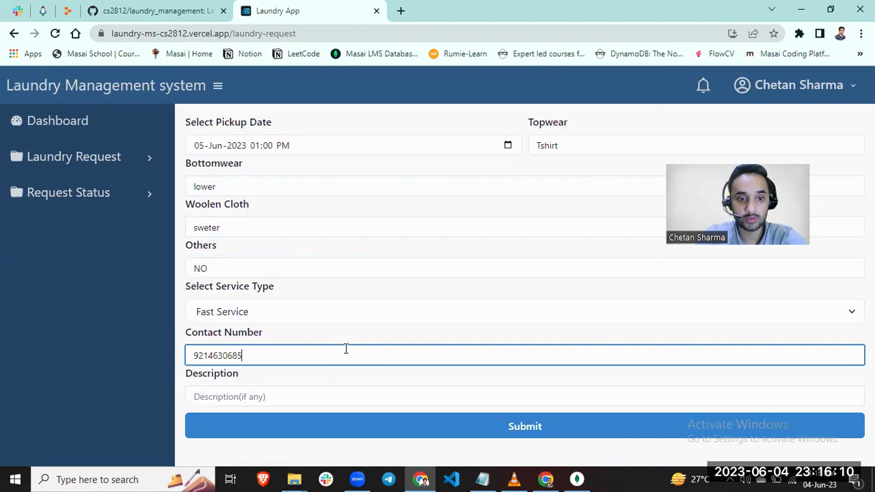
click(338, 392)
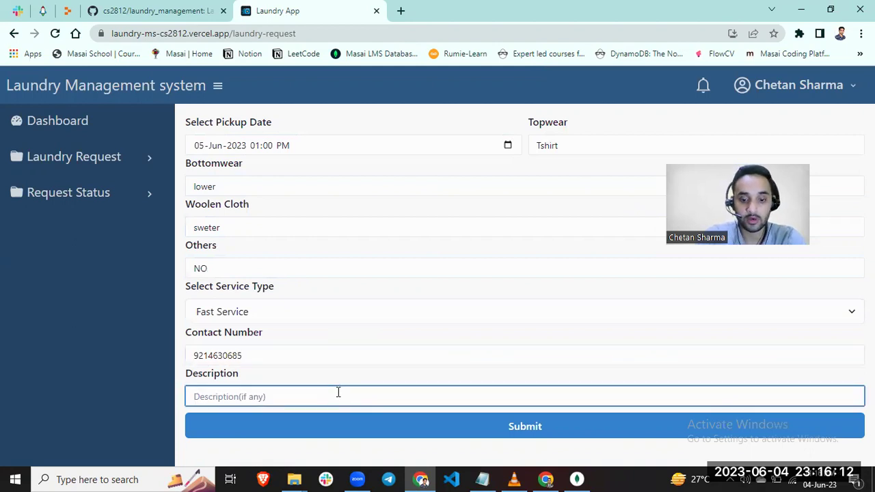
text(NO)
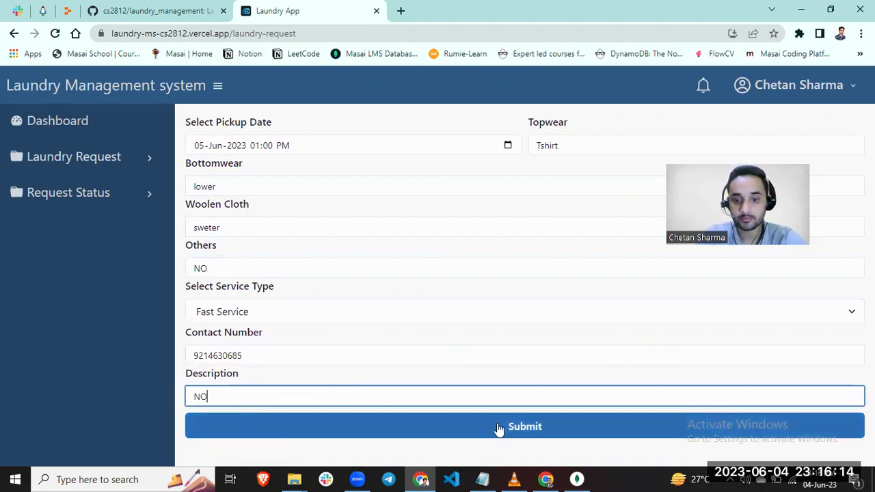
click(517, 427)
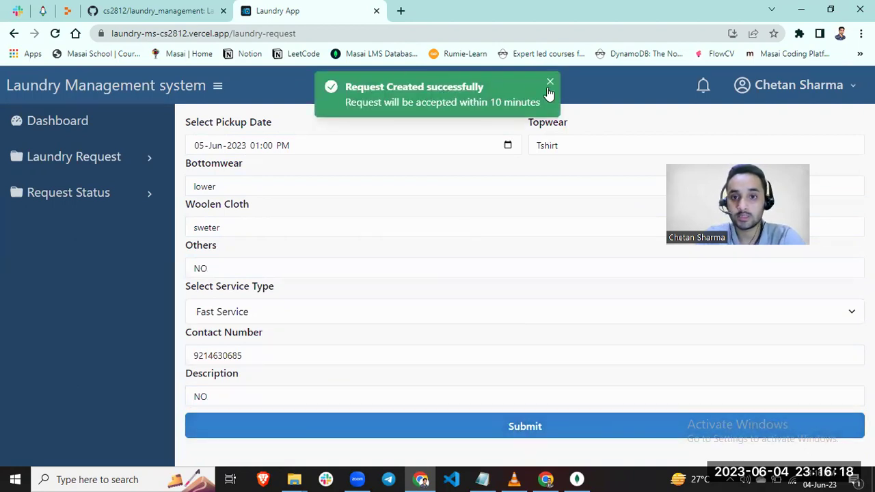
- Move between Request Status, Laundry Request and Profile, ending on the confirmed 05-Jun request in the status list
click(93, 195)
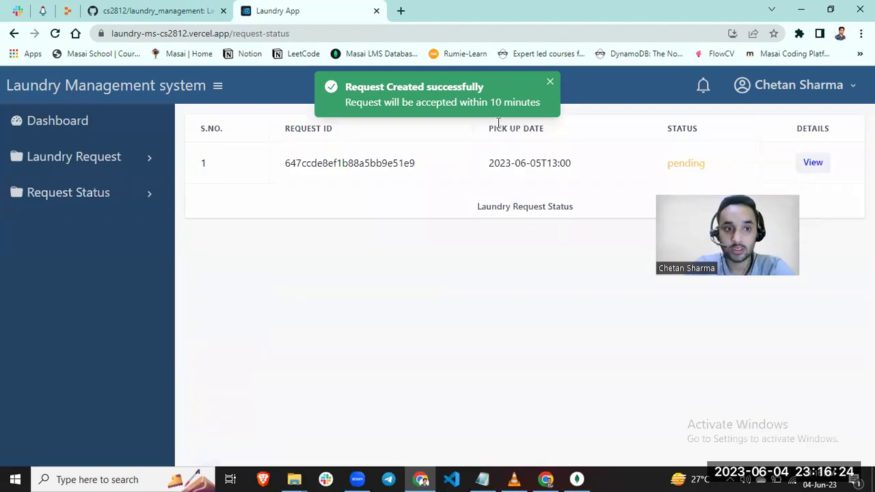
click(141, 160)
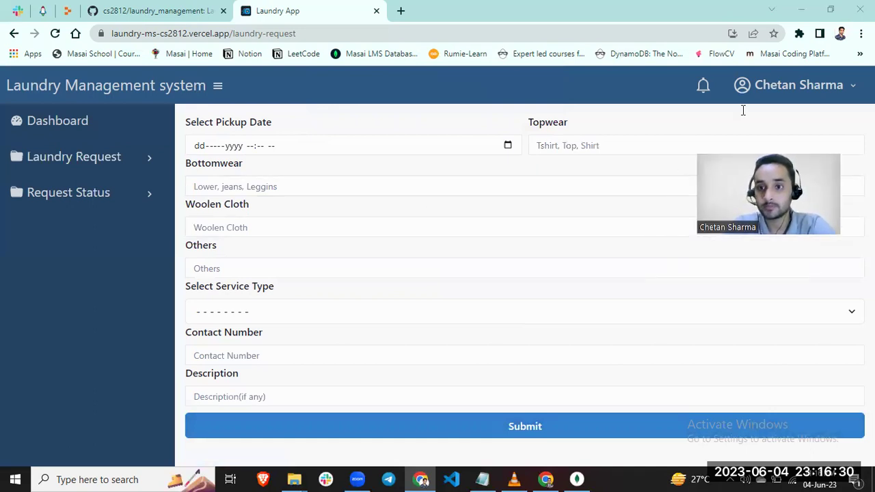
click(846, 90)
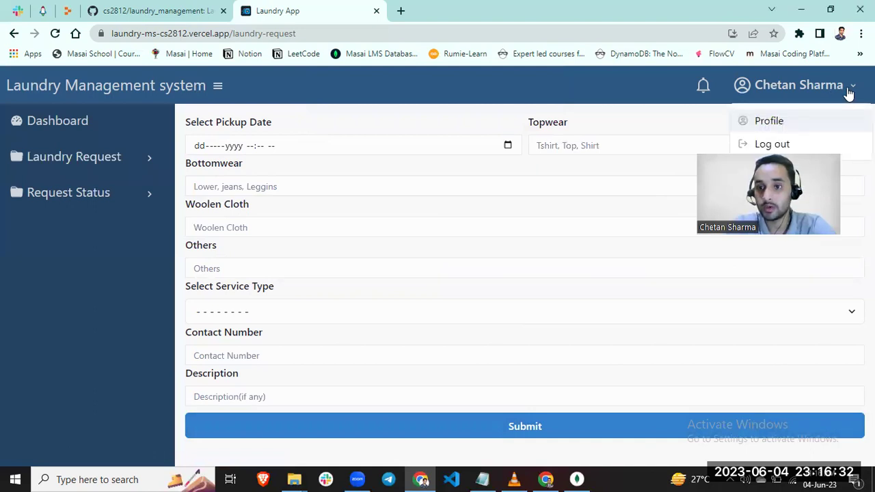
click(778, 128)
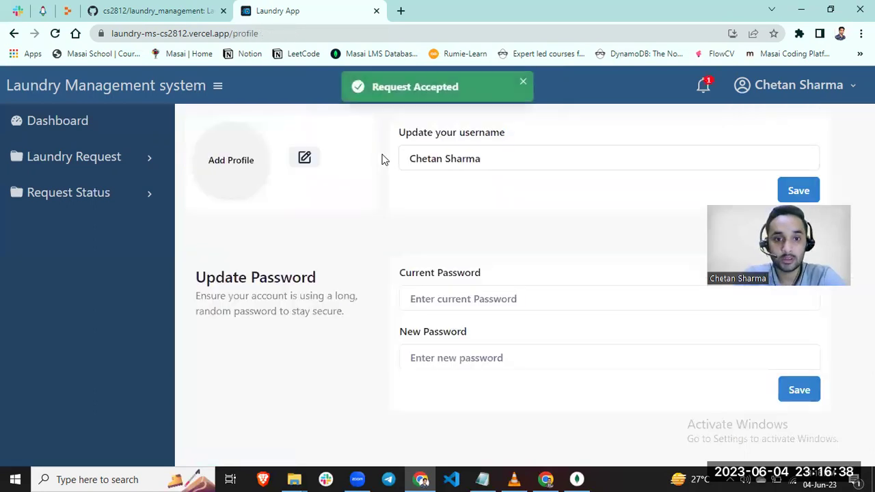
click(87, 196)
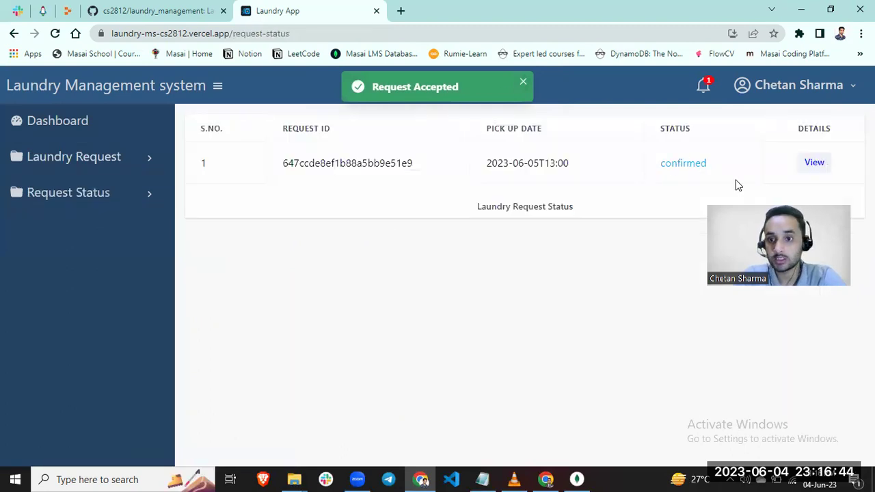
- View the confirmed request's details, close the popup and return to the Laundry Request form
click(815, 164)
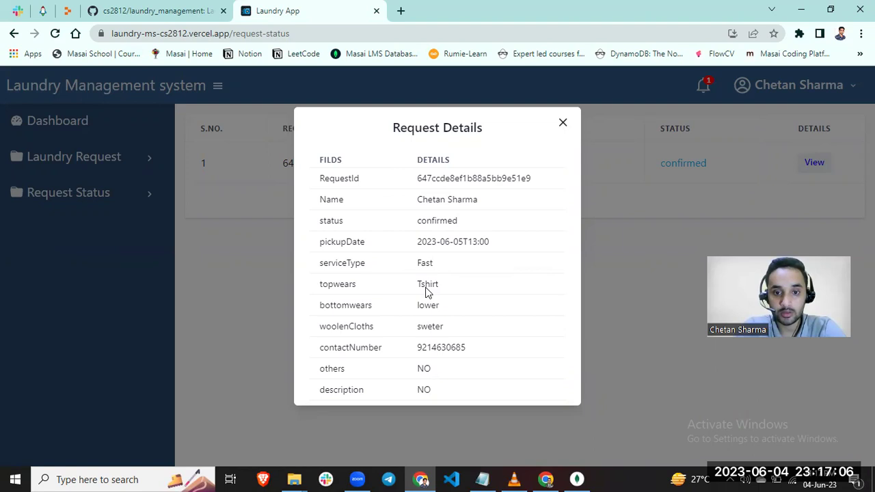
click(560, 123)
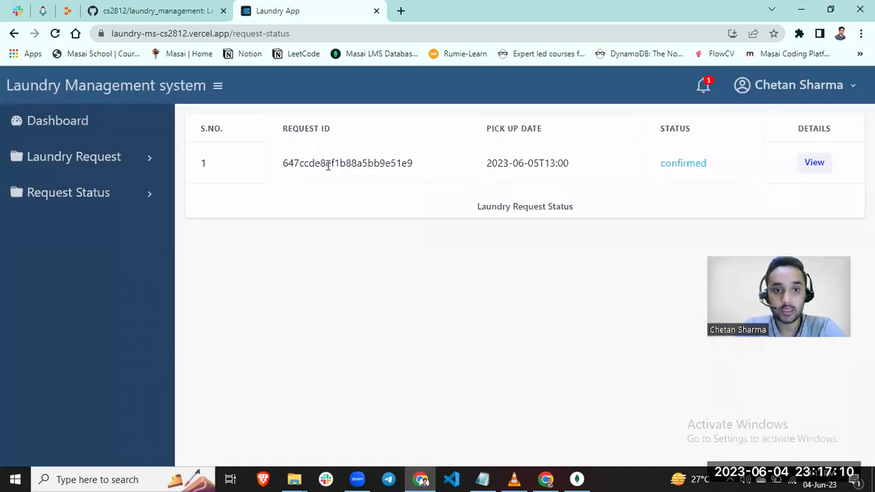
click(112, 156)
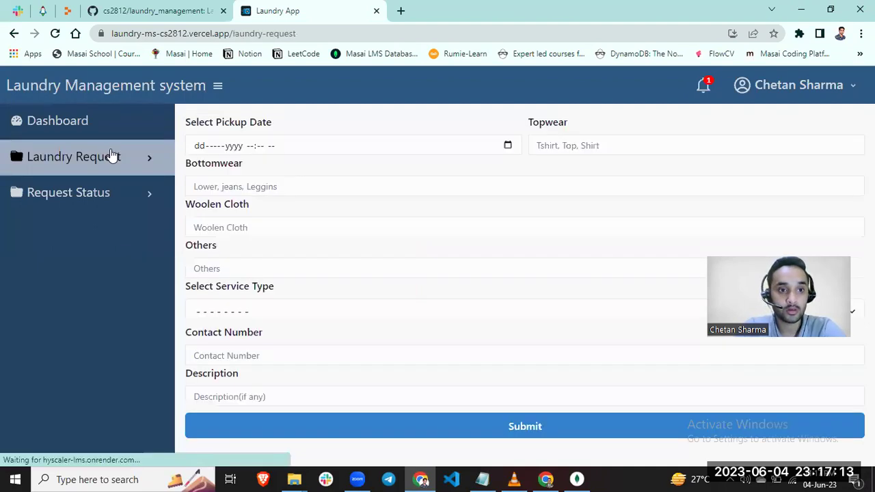
- Dismiss the 'Accepted' notification under the bell icon and open the user menu
click(704, 95)
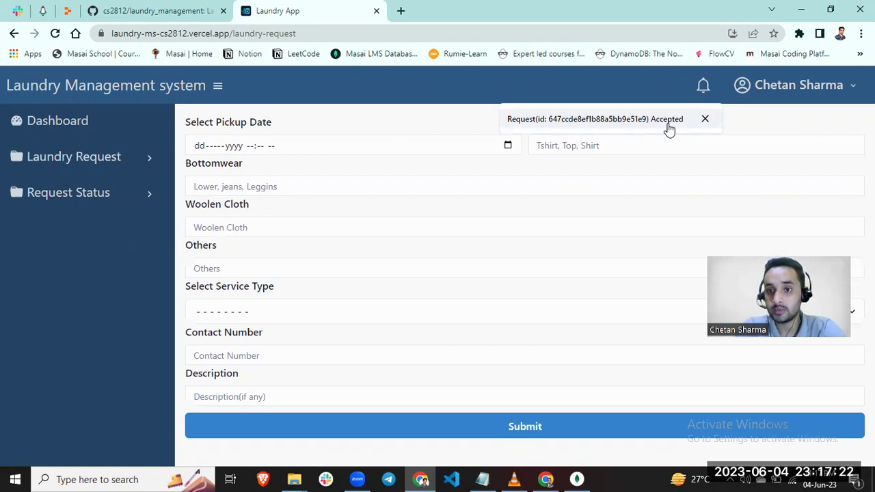
click(705, 122)
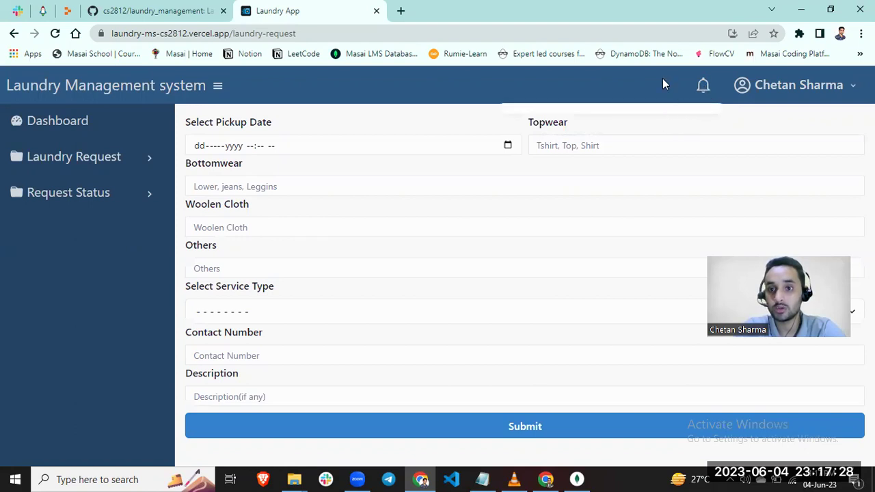
click(848, 89)
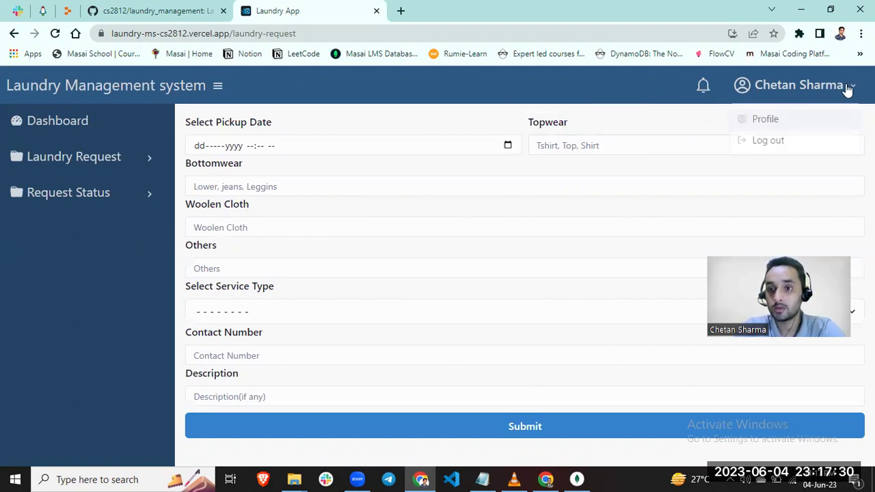
- Upload the portrait JPG from Downloads as the profile picture on the Profile page
click(770, 125)
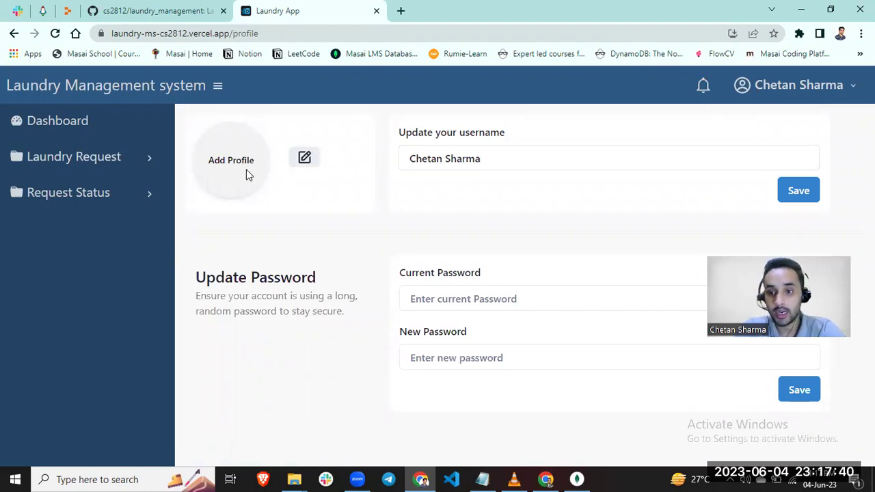
click(307, 164)
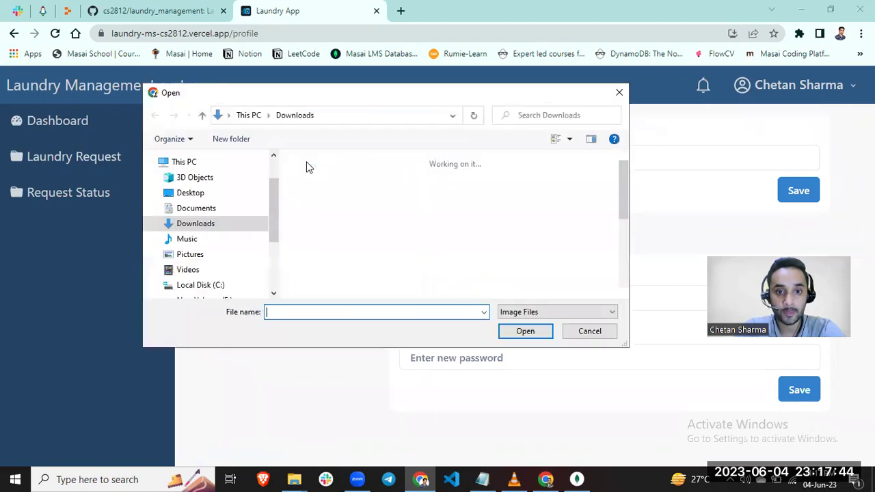
scroll(428, 182, down, 5)
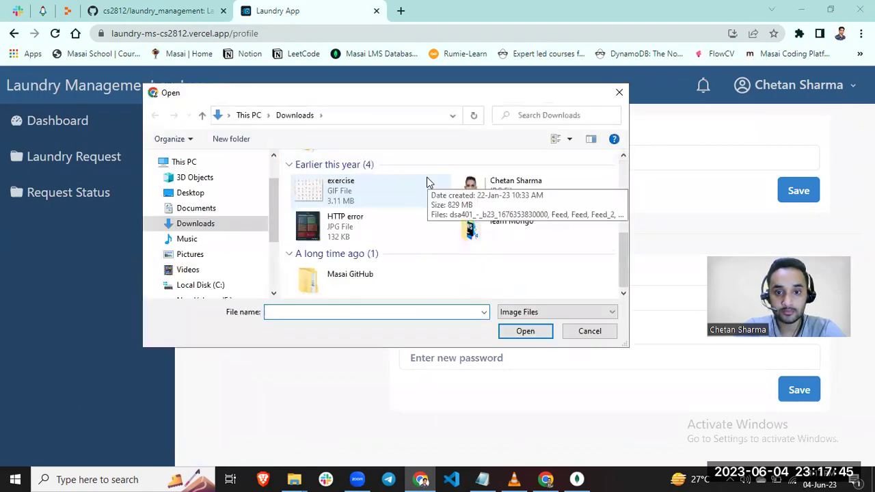
click(489, 185)
click(526, 334)
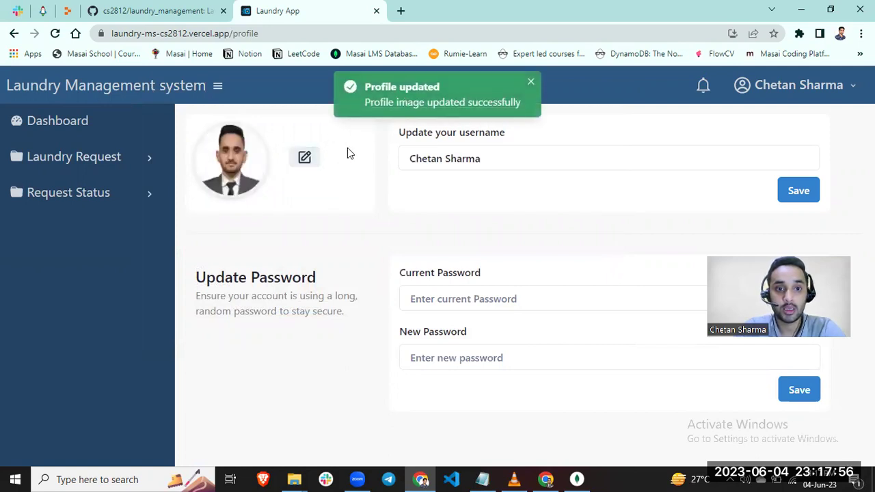
click(529, 83)
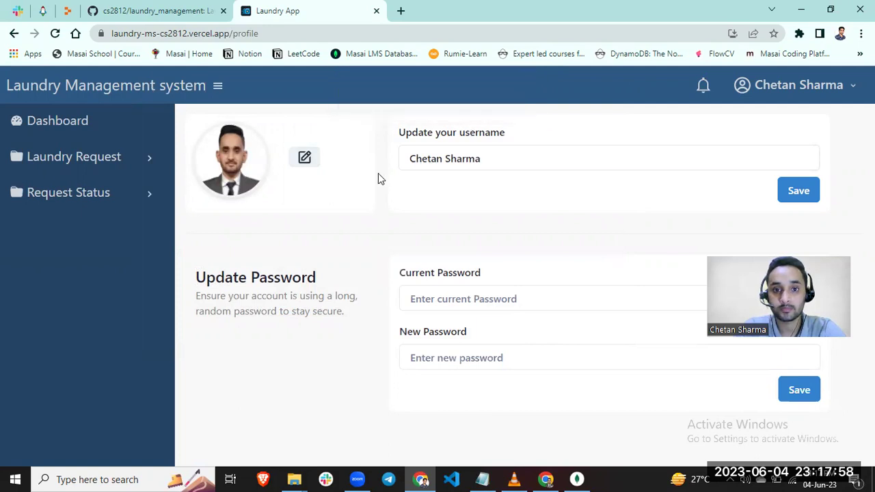
- Save the username without the surname, then add the surname back and save again
click(493, 167)
key(BackSpace)
key(BackSpace)
key(BackSpace)
key(BackSpace)
key(BackSpace)
key(BackSpace)
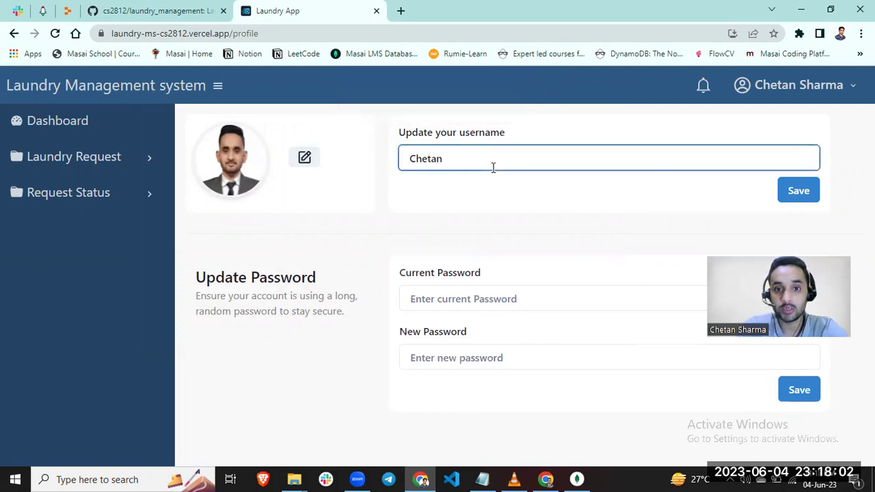
click(804, 196)
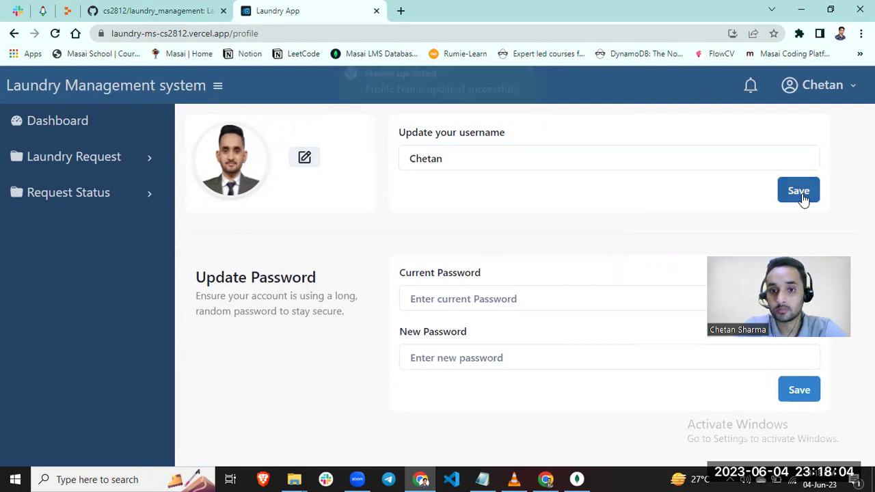
click(531, 83)
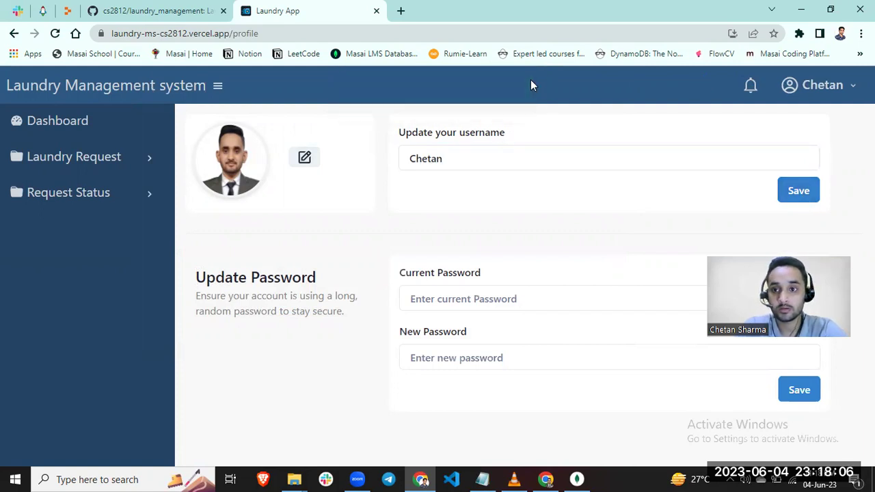
click(467, 164)
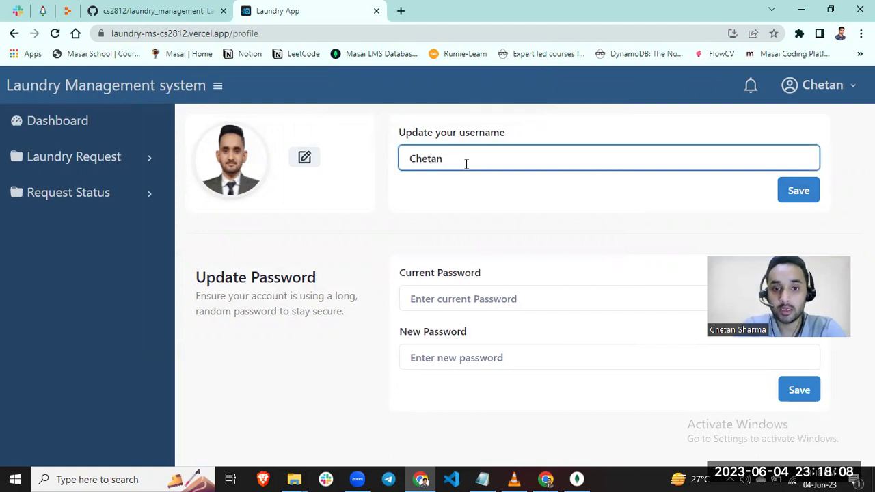
text(Sharma)
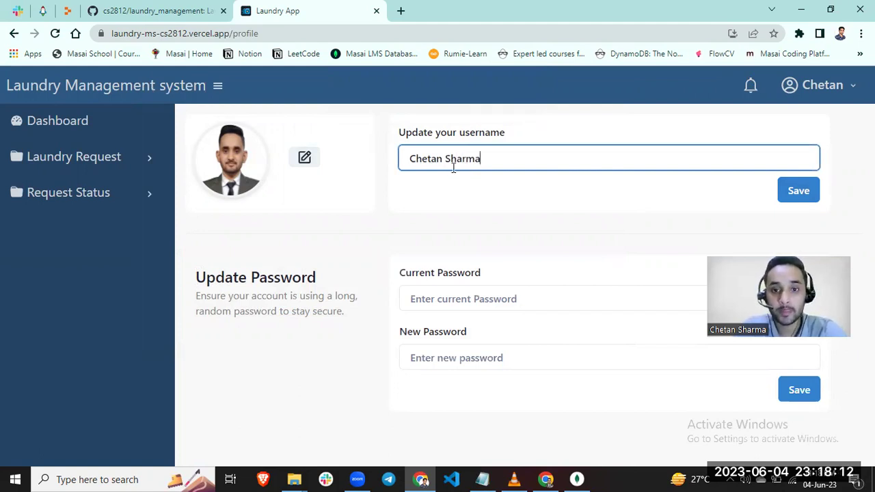
click(809, 192)
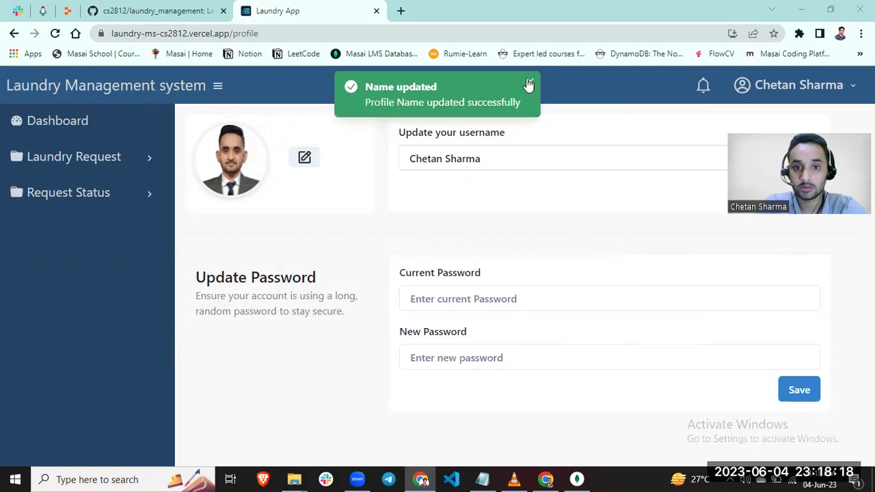
- Under Update Password, enter the current account password and a new one, then save
click(528, 84)
click(485, 299)
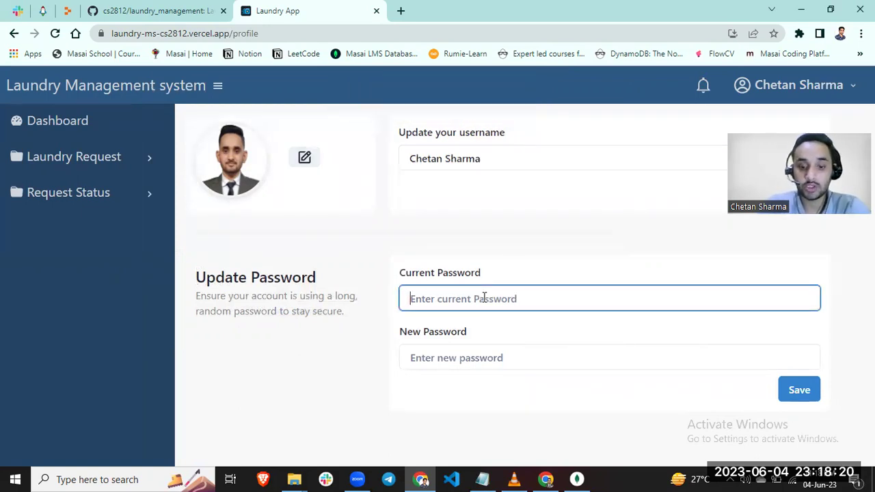
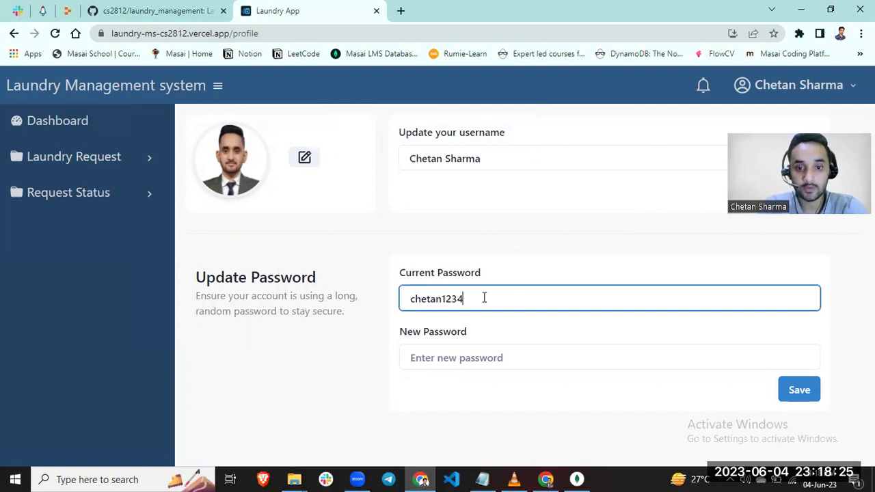
click(482, 352)
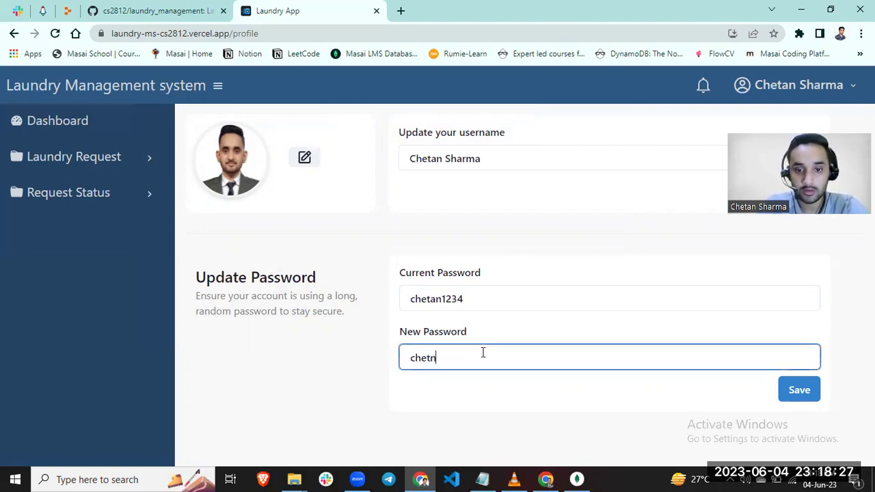
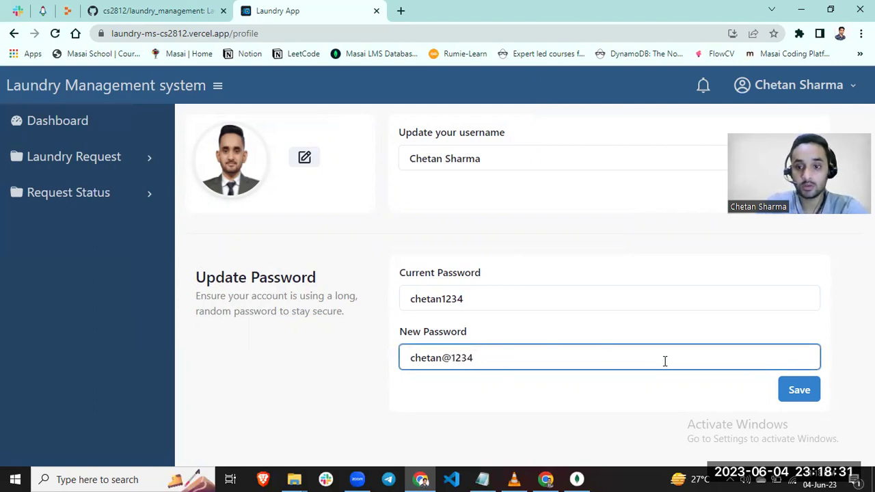
click(796, 391)
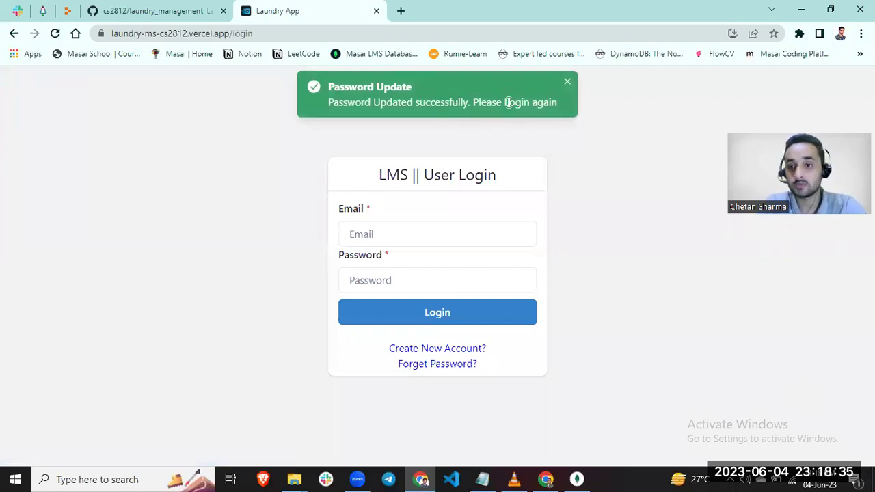
- Enter the account e-mail address on the LMS User Login form
click(567, 82)
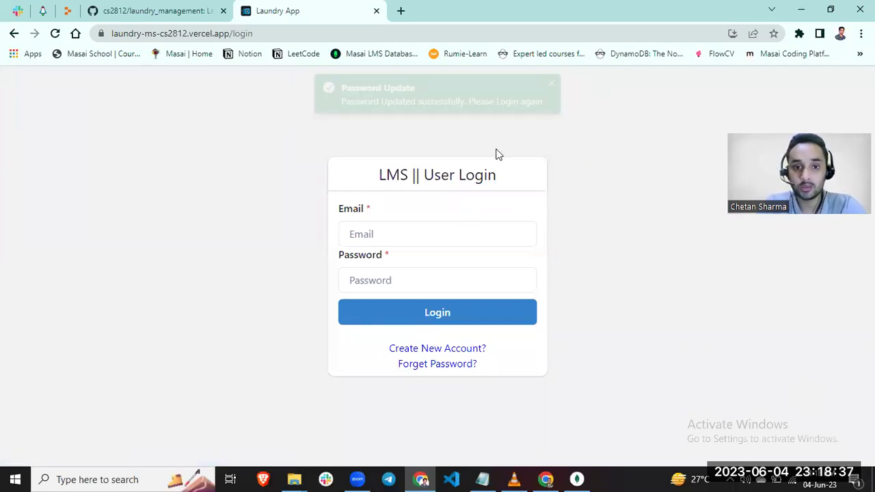
click(406, 234)
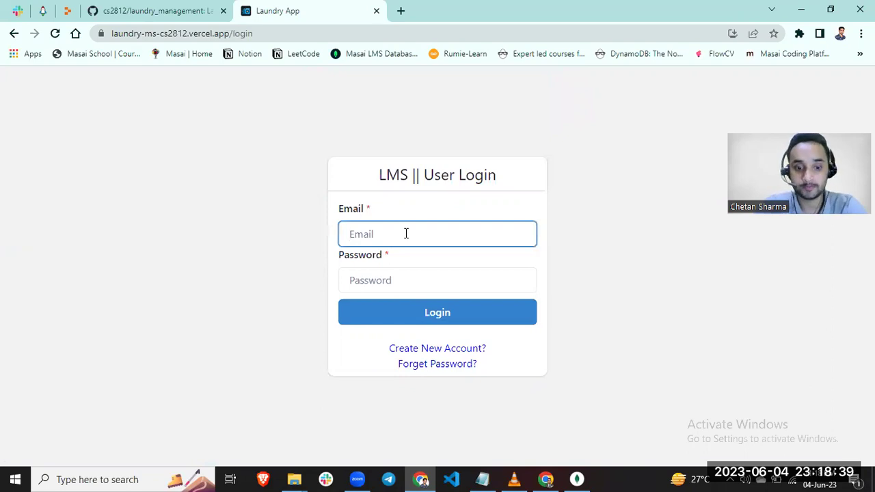
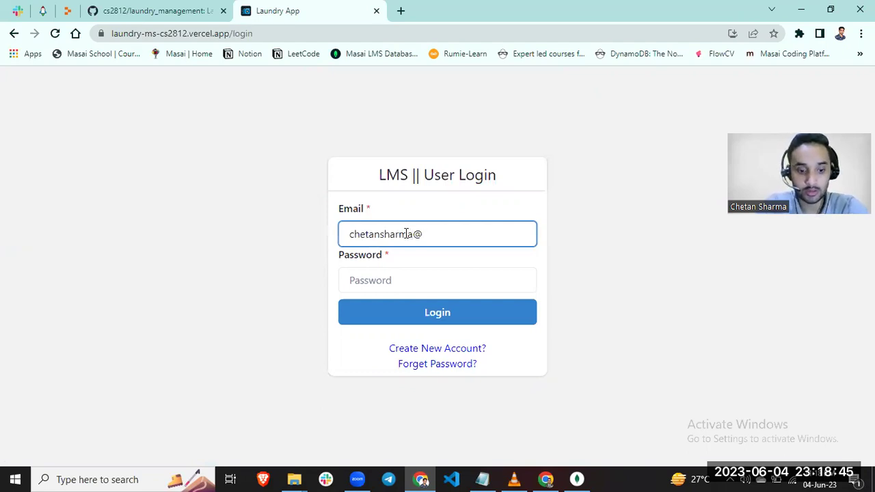
key(Left)
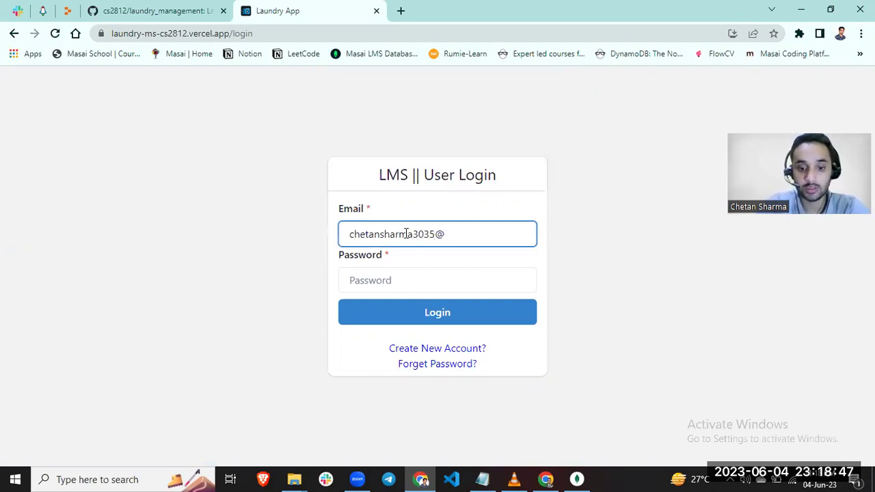
key(Right)
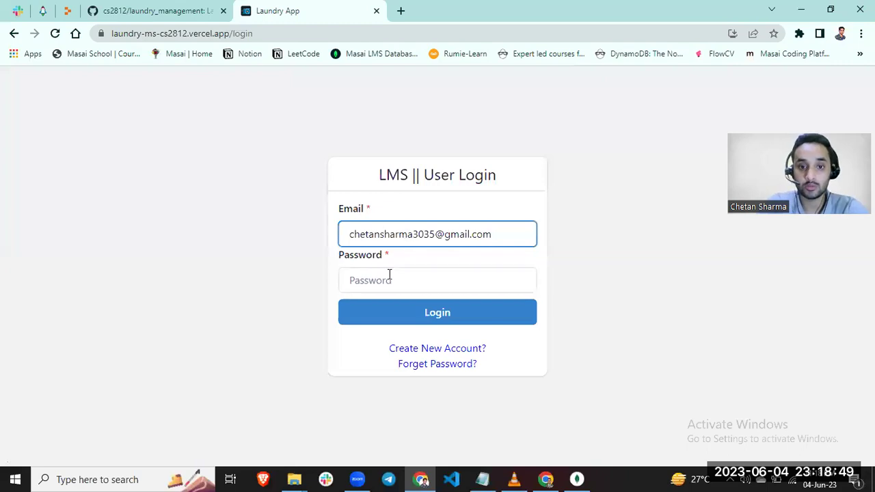
- Enter the new account password in the Password field
click(390, 277)
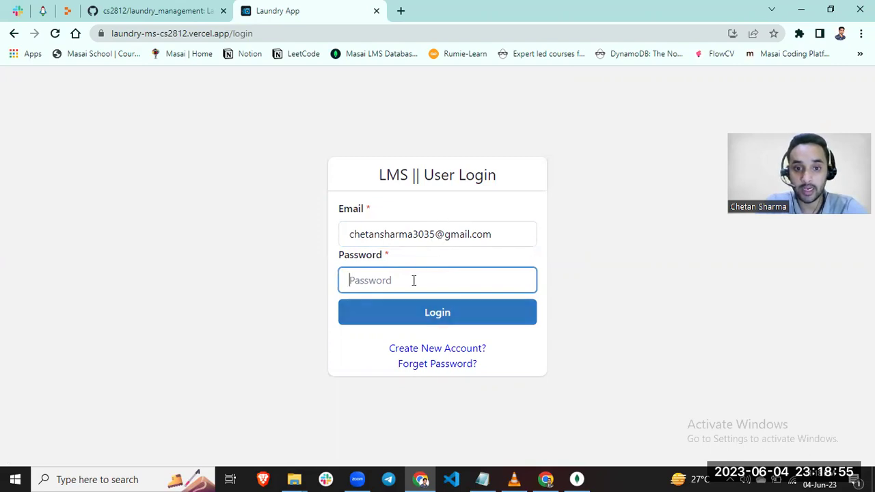
key(Return)
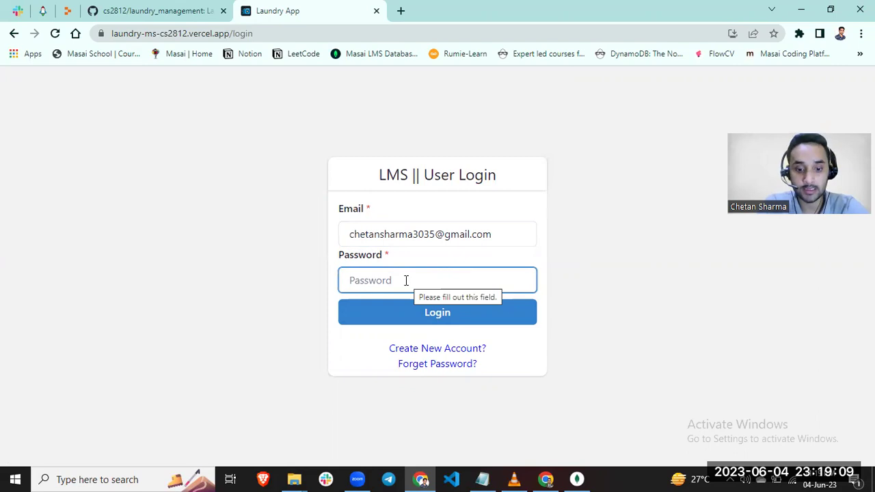
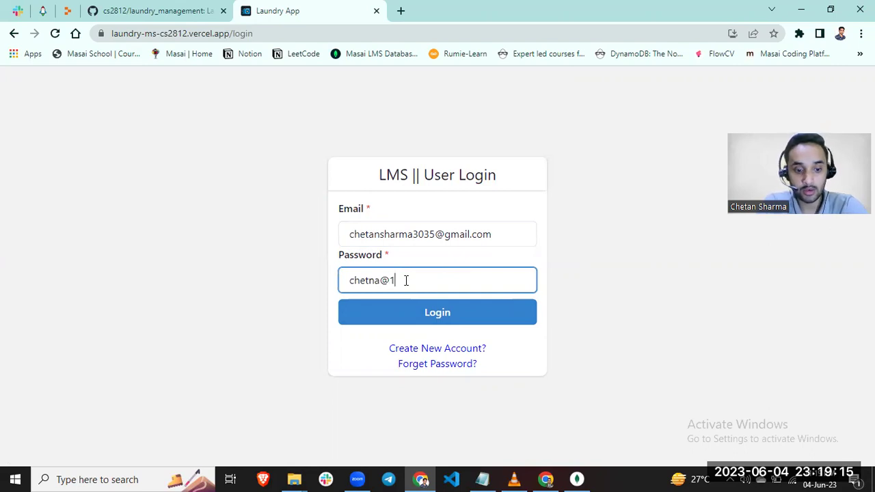
- After the failed login, fix the password's last character and sign in successfully
click(442, 312)
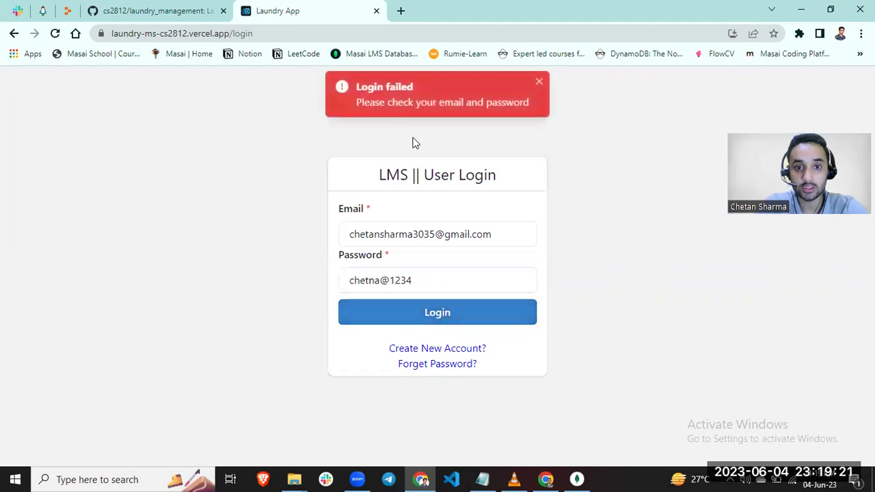
click(539, 84)
click(374, 280)
key(BackSpace)
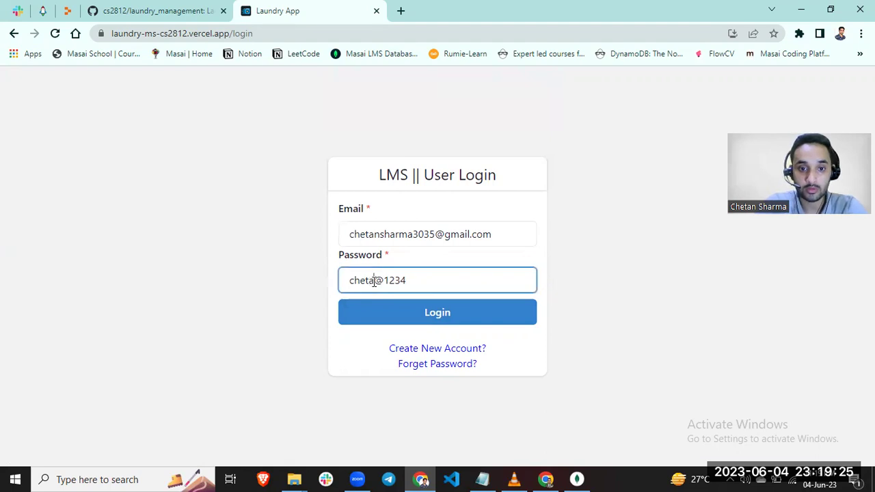
text(n)
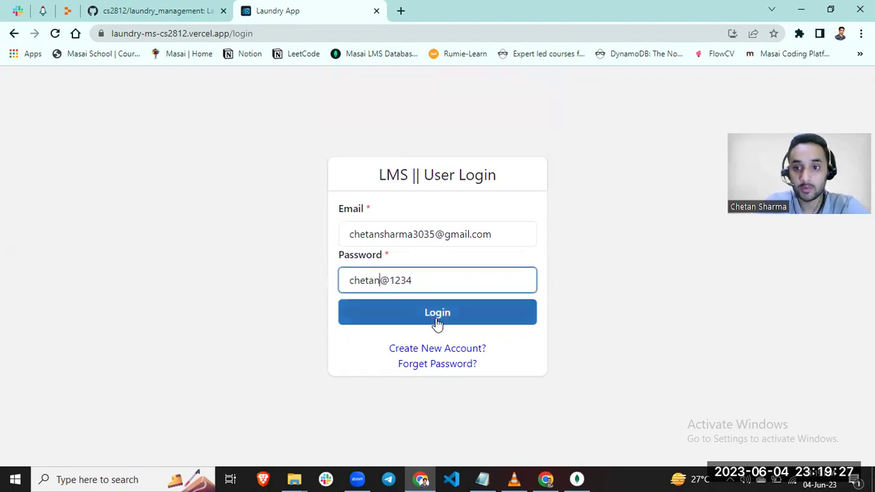
click(441, 322)
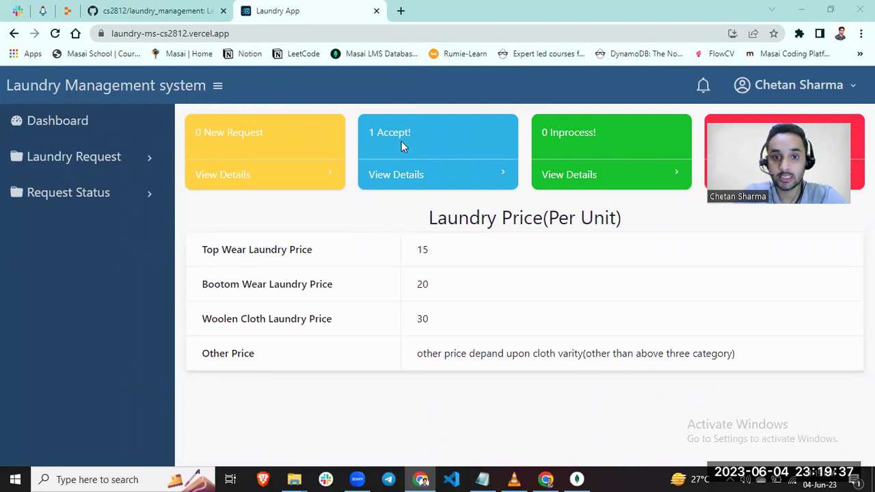
- Check request status, then start a new laundry request with pickup 6 June, 01:19 PM
click(58, 197)
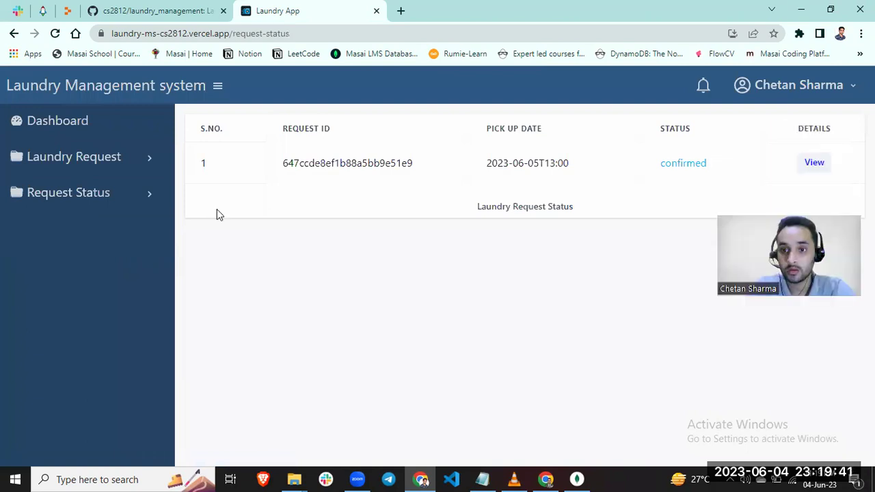
click(77, 157)
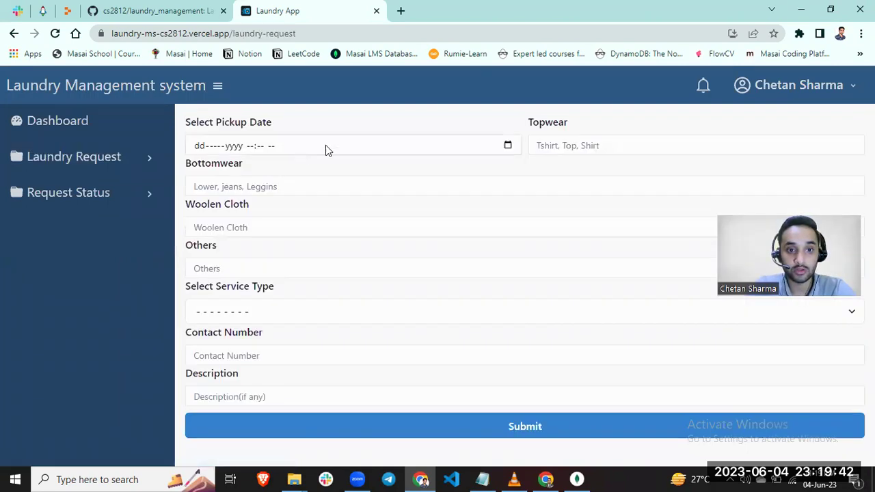
click(508, 151)
click(508, 146)
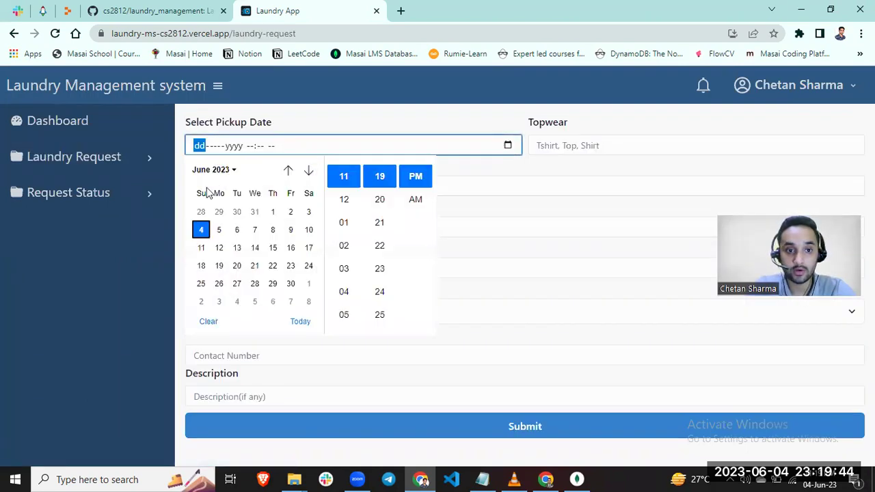
click(236, 230)
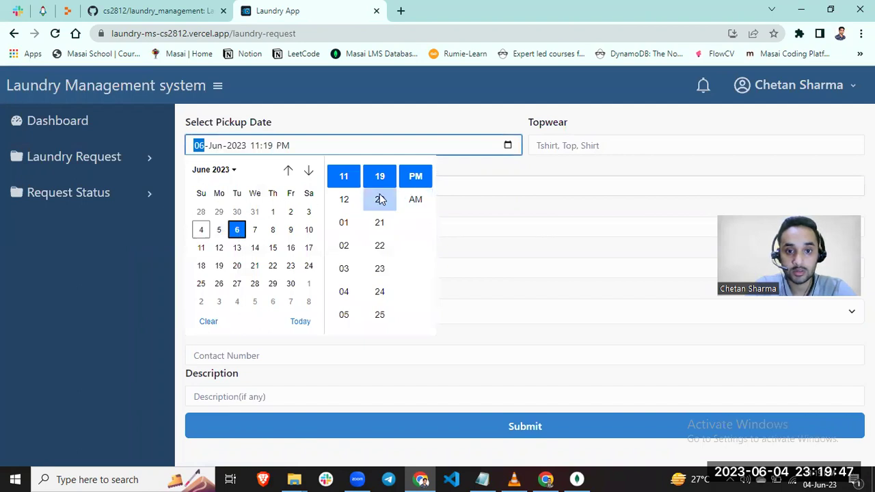
click(344, 222)
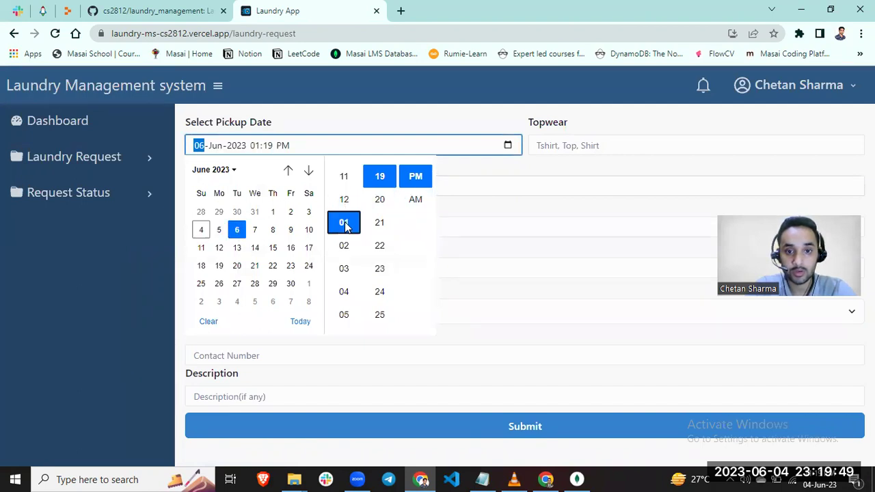
- Enter Topwear 'Shir', Bottomwear 'jeans', Woolen 'N', Others 'n', and choose Fast Service
click(615, 141)
text(Sh)
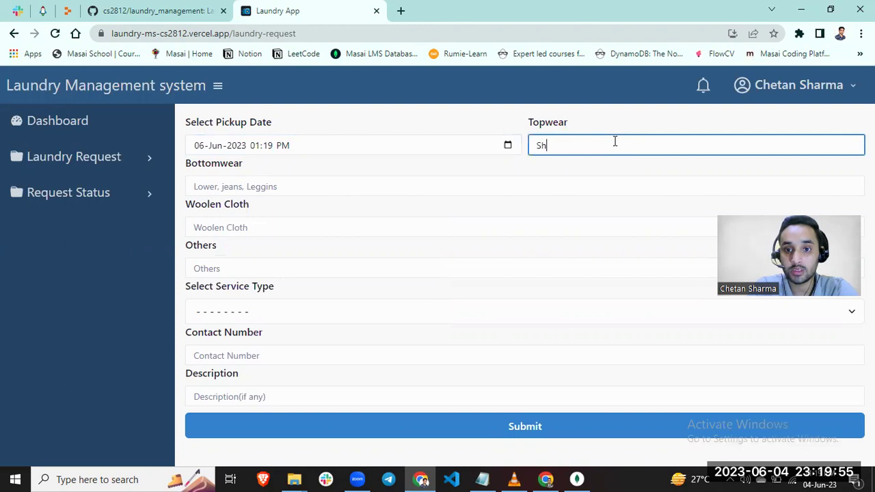
text(irt)
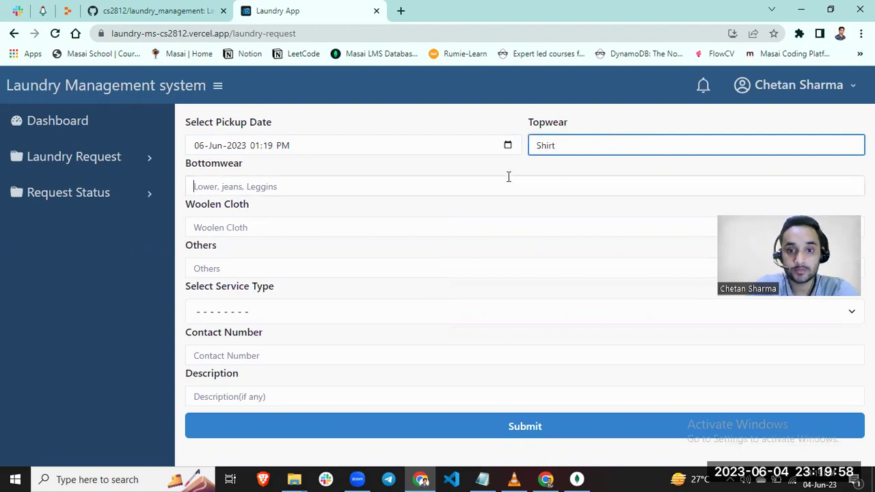
click(509, 176)
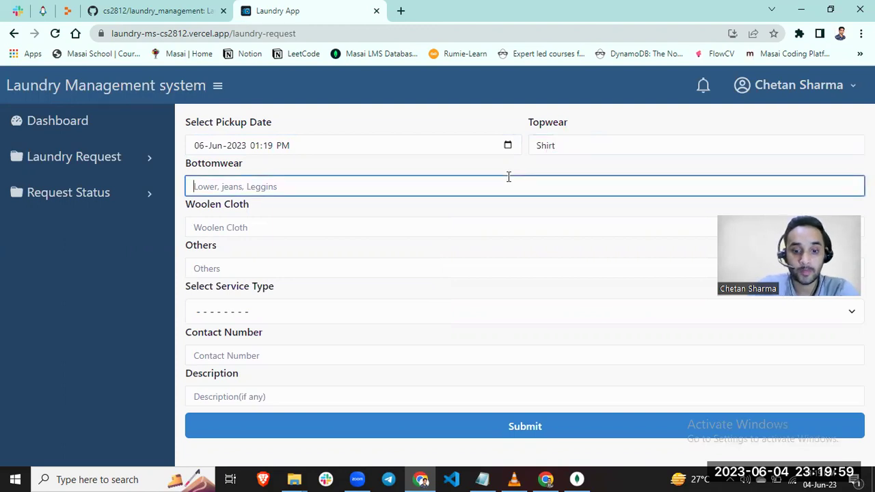
text(jeans)
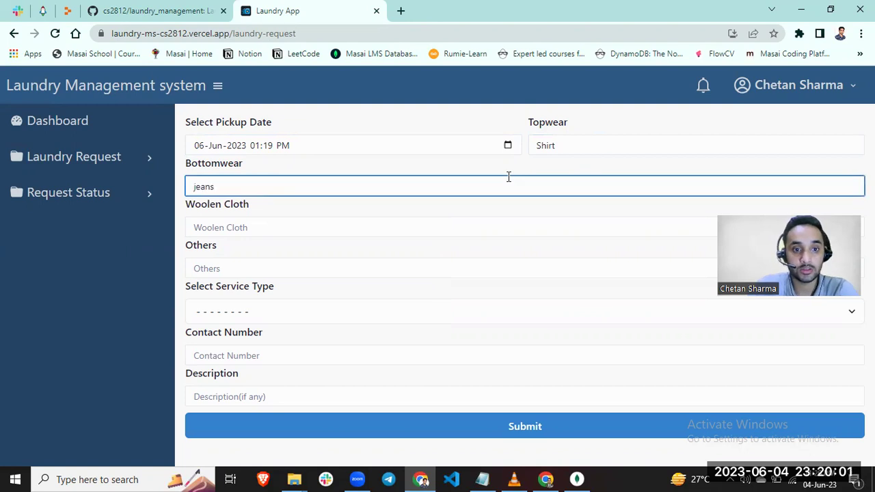
click(478, 230)
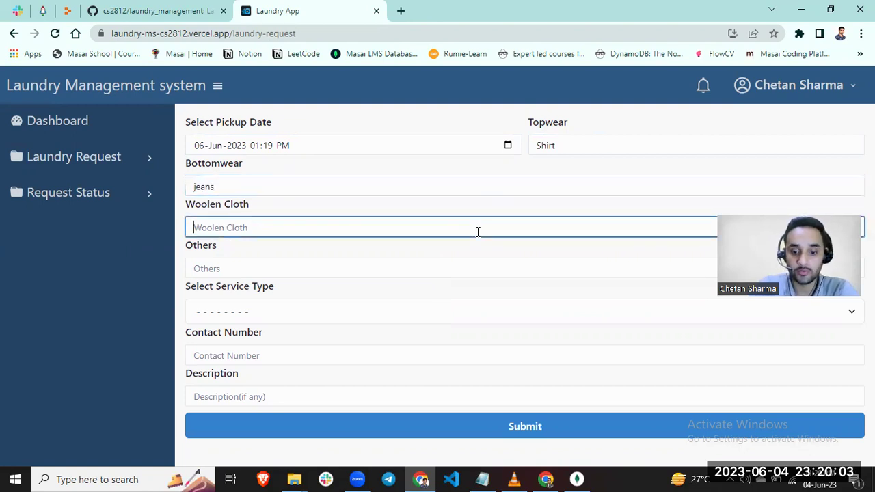
text(NO)
key(Tab)
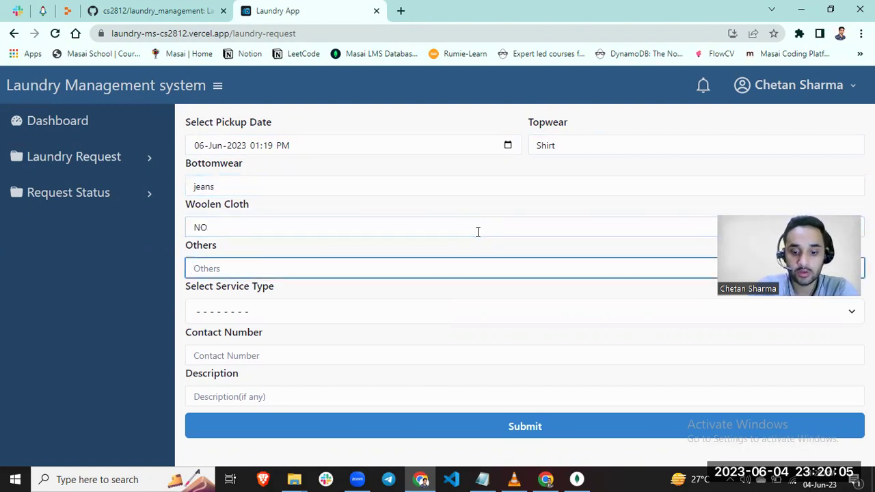
text(no)
key(Tab)
key(Caps_Lock)
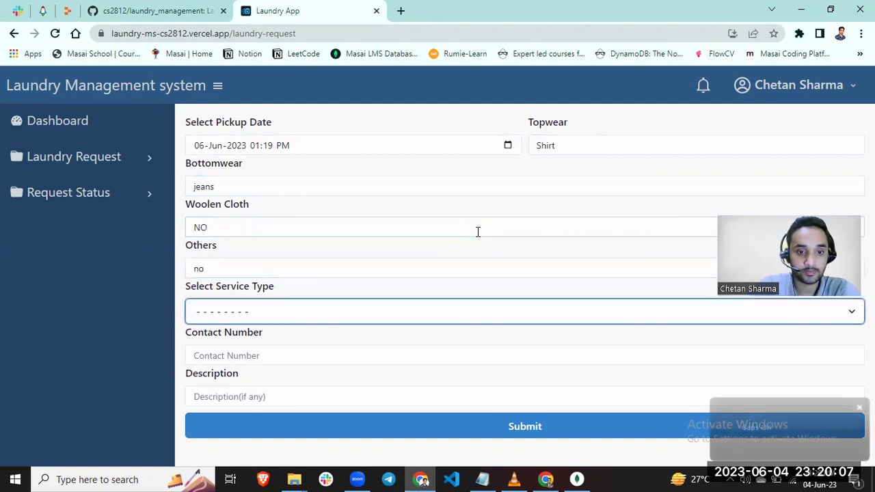
key(Down)
- Enter the contact number and description 'no', submit, and dismiss the confirmation notice
key(Tab)
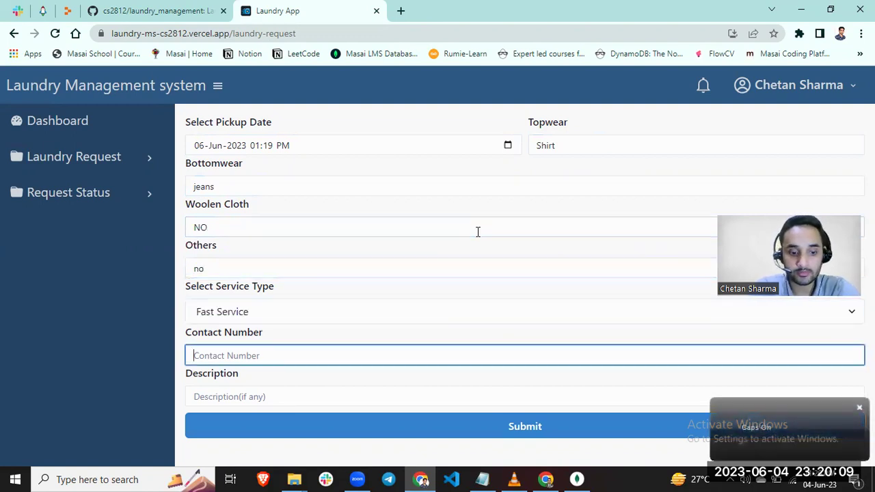
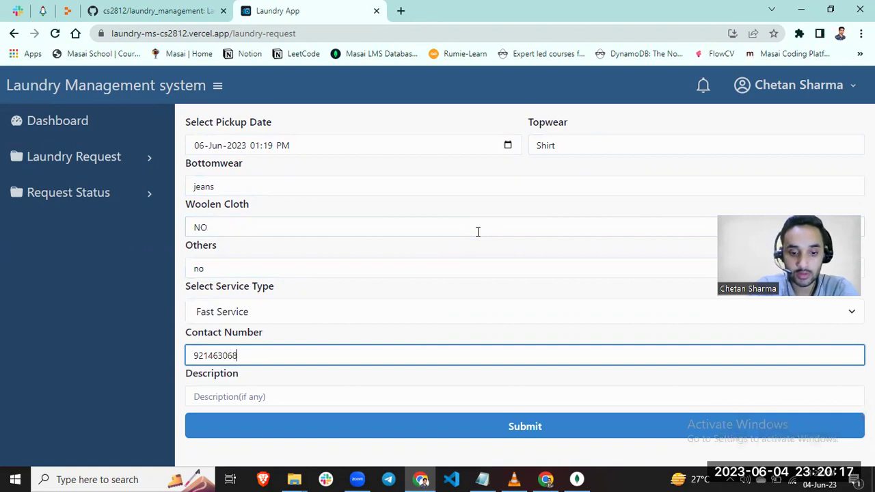
click(474, 395)
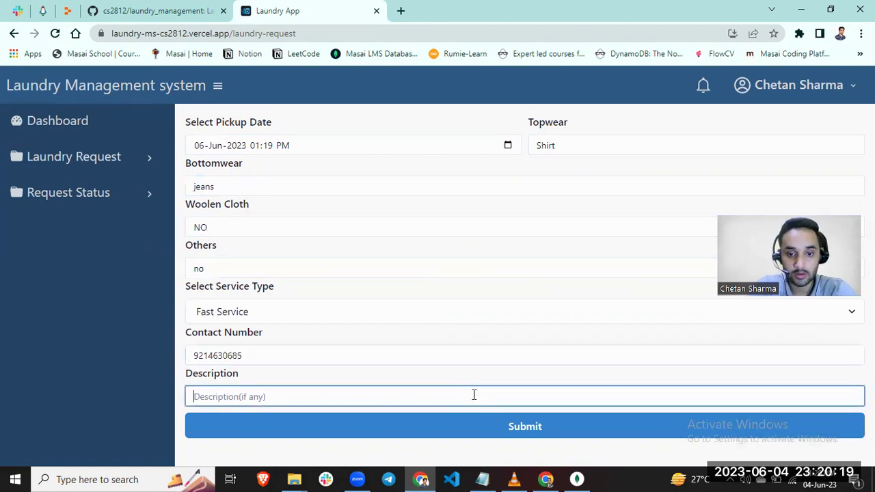
text(no)
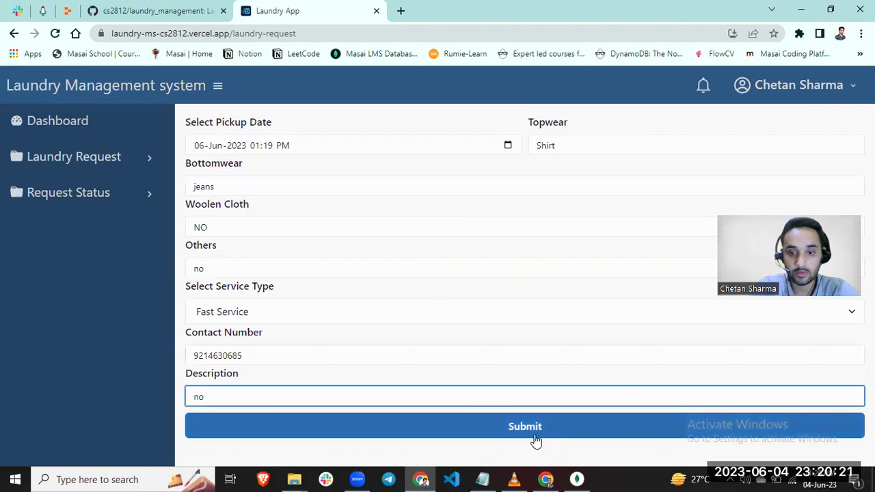
click(537, 441)
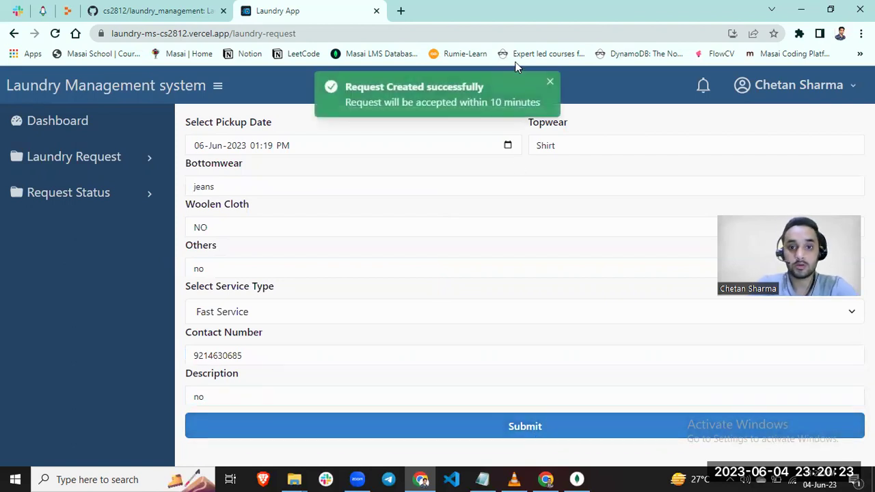
click(550, 85)
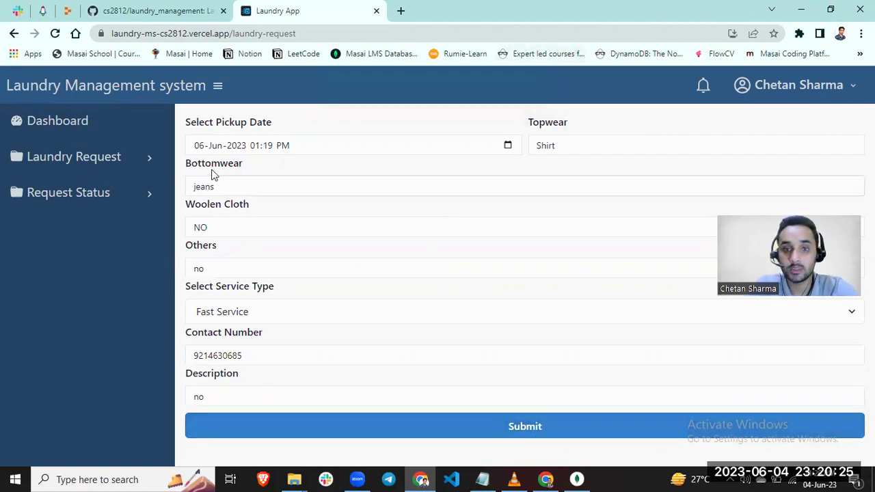
- Review the new notifications and the request status list showing both pickups
click(157, 189)
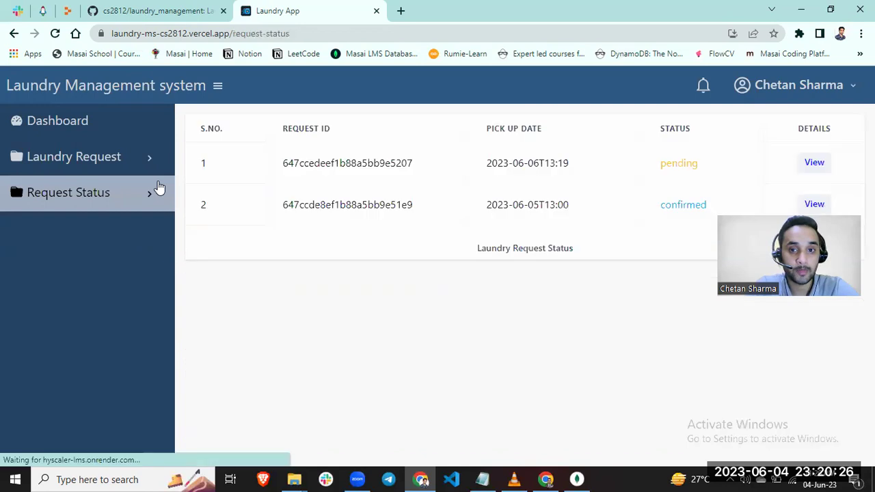
click(127, 162)
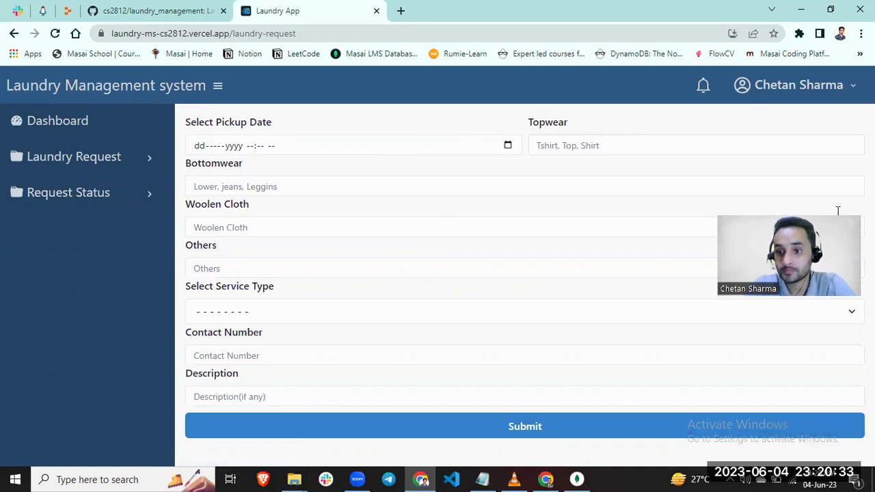
drag(836, 220, 809, 176)
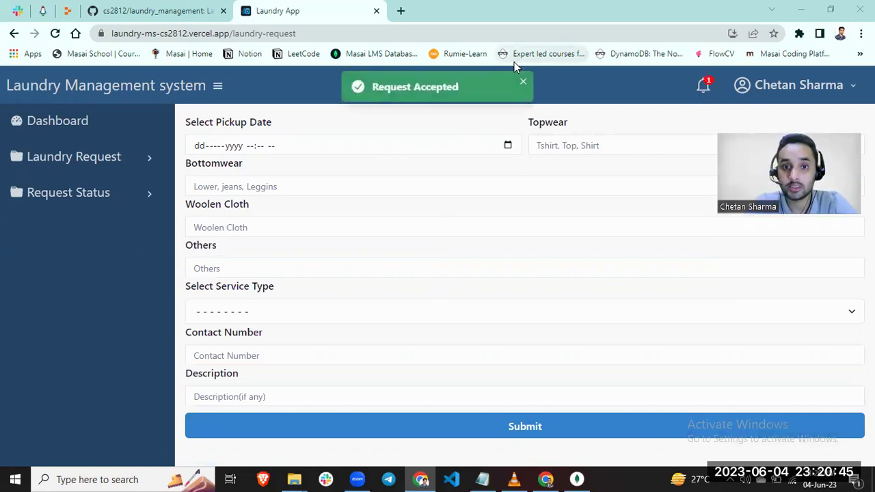
click(700, 89)
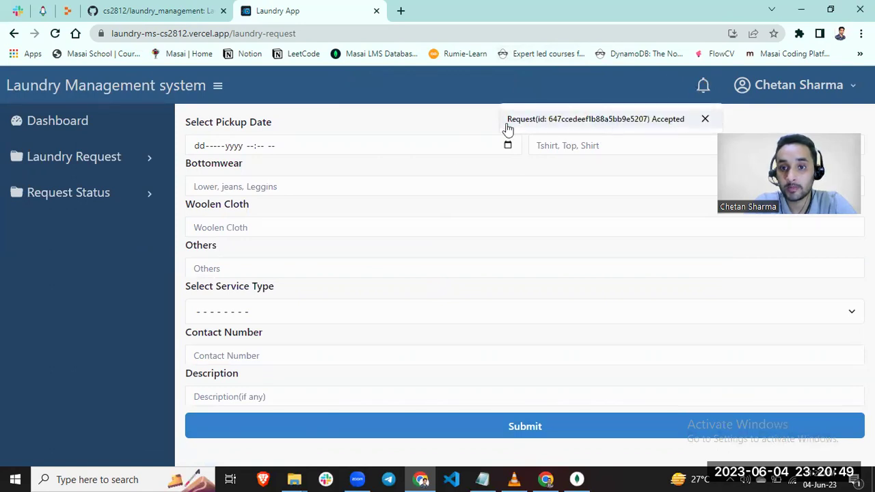
click(131, 201)
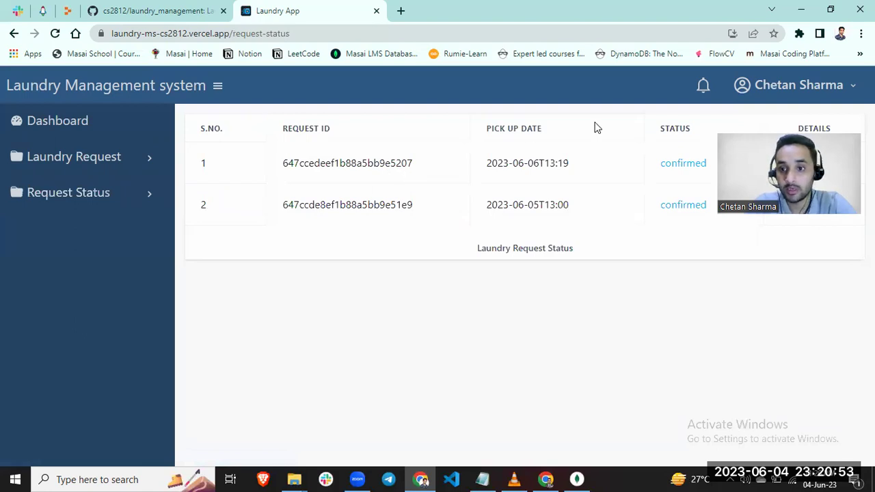
- Dismiss the request-accepted notification and log out of the account
click(703, 86)
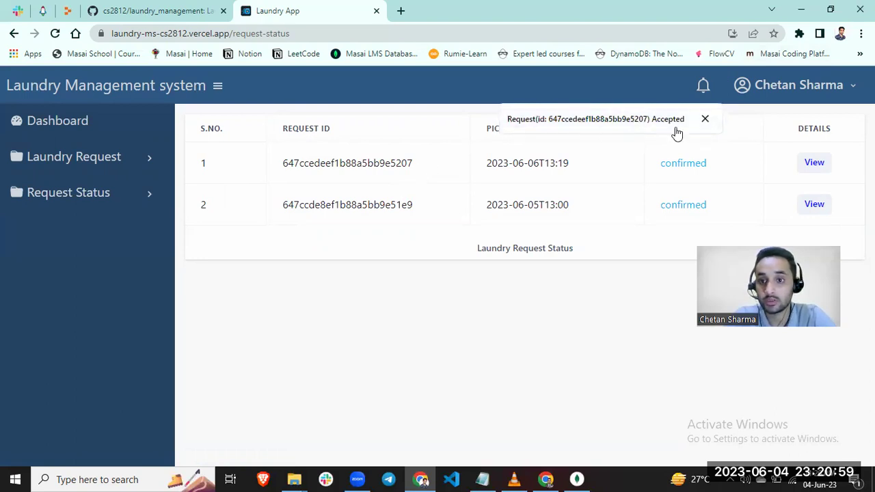
click(705, 120)
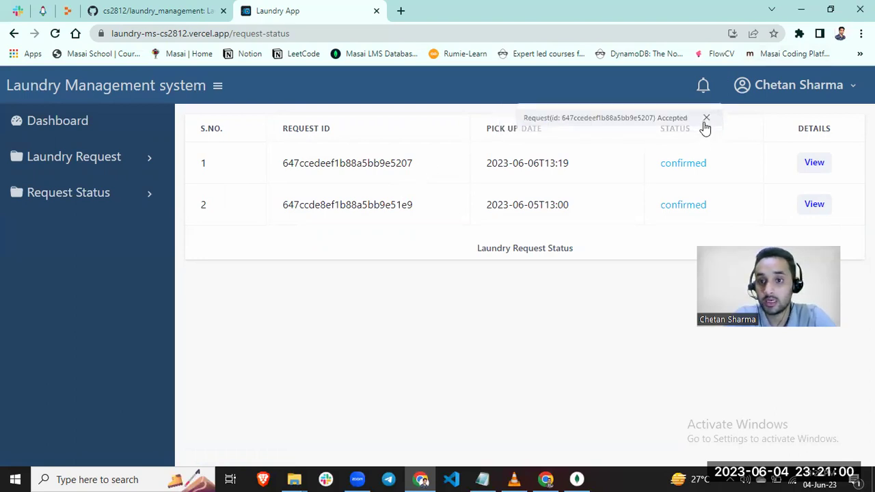
click(852, 86)
click(777, 144)
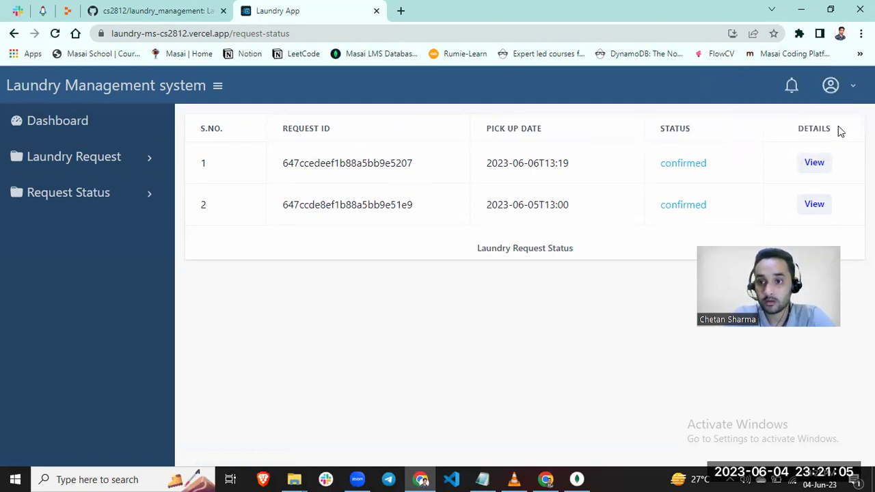
- Return to the login page via the Dashboard link
click(78, 118)
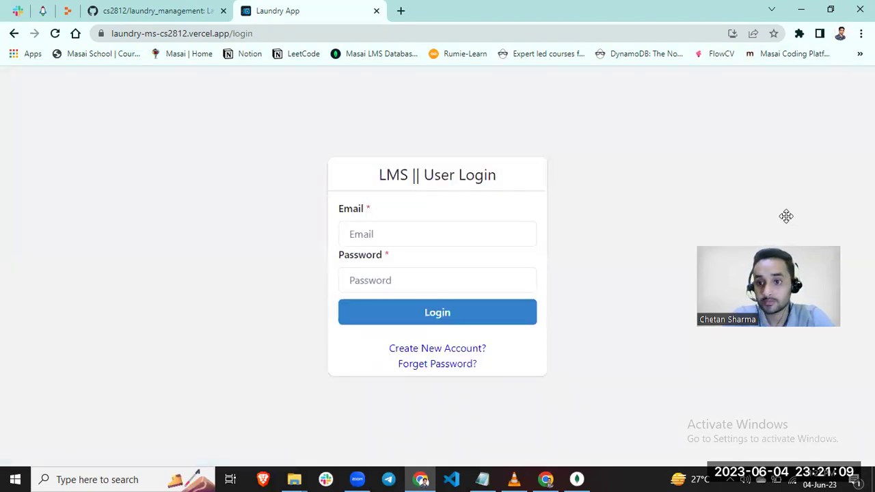
drag(786, 214, 806, 60)
click(426, 233)
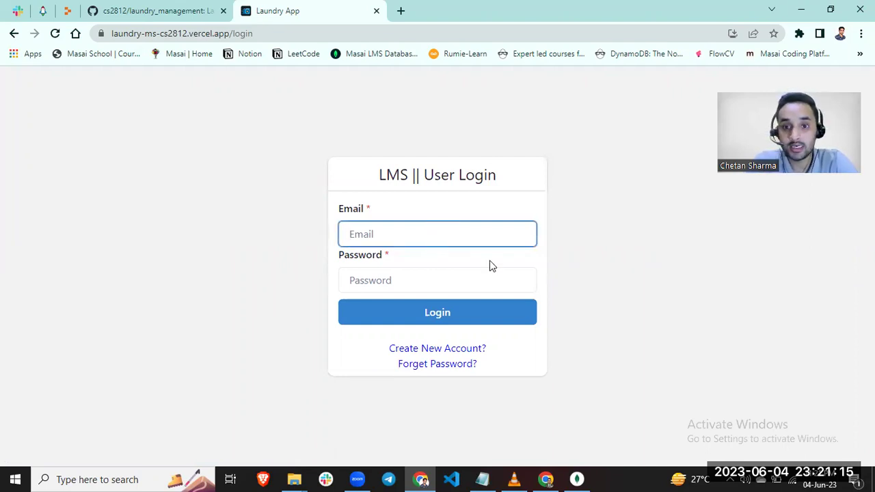
- Use Forget Password? with the account e-mail address to send a reset OTP
click(445, 368)
click(415, 258)
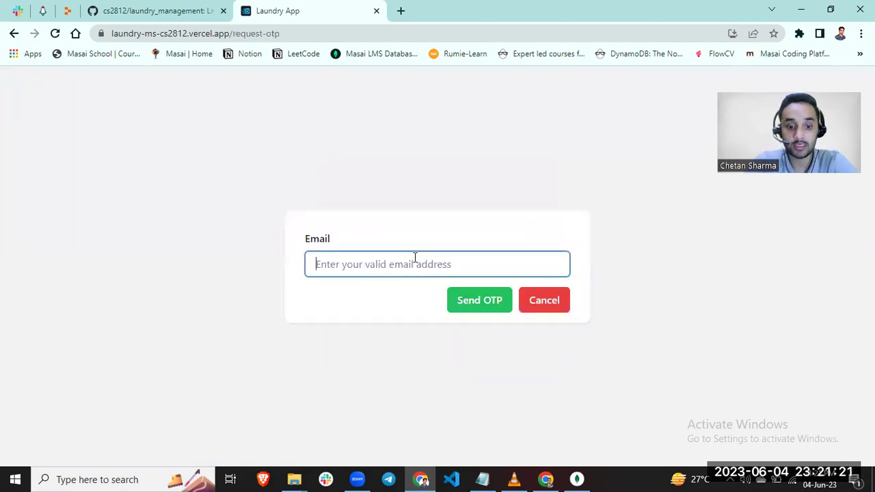
text(CHET)
key(BackSpace)
key(BackSpace)
key(BackSpace)
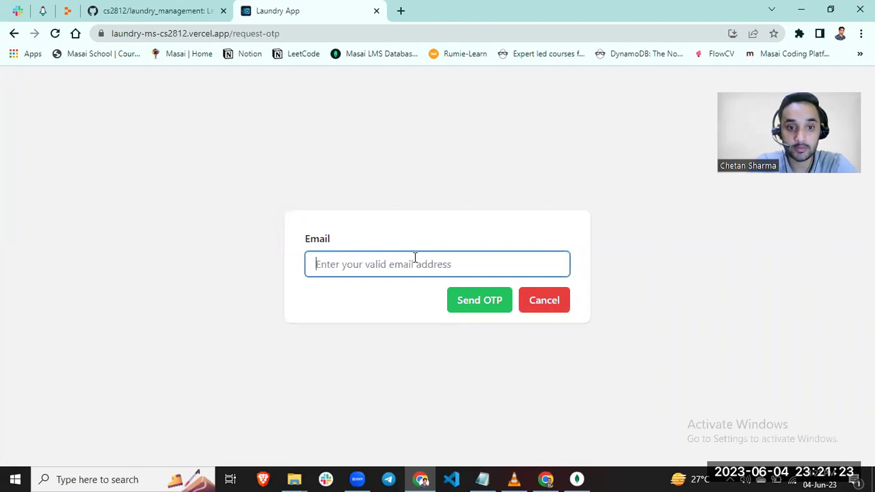
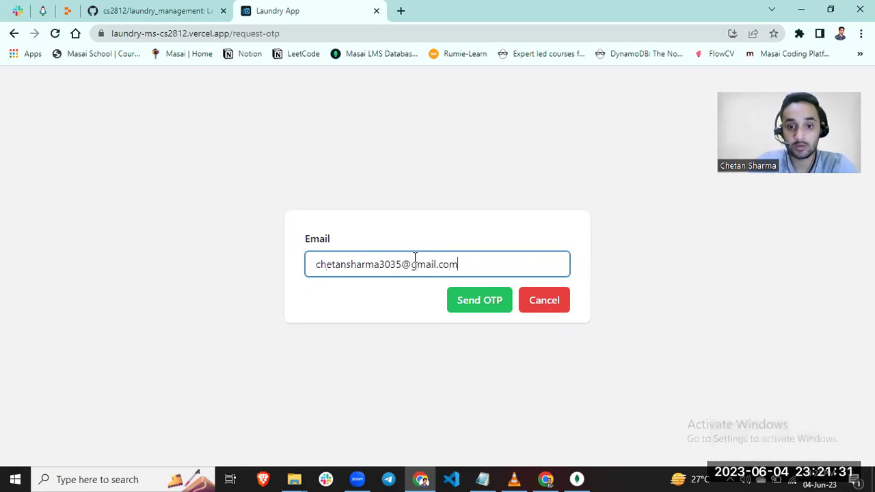
click(478, 301)
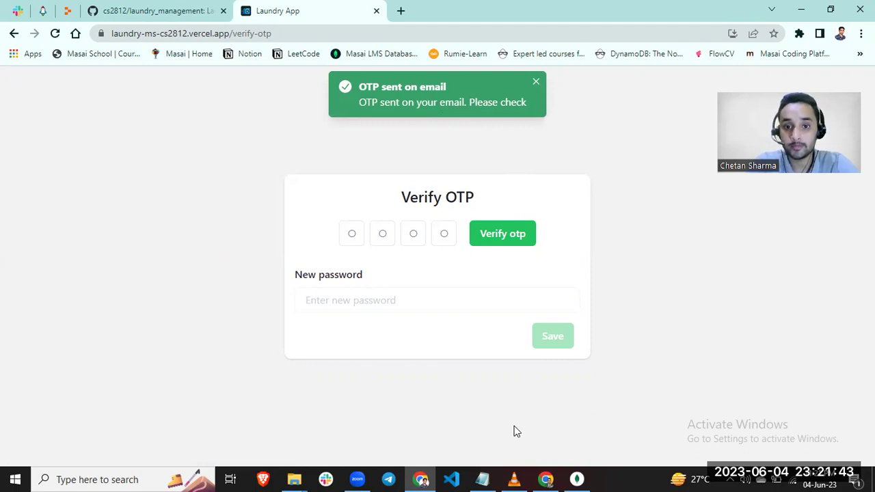
- Refresh the Gmail inbox to read the Laundry app OTP e-mail, then minimize Gmail
click(547, 480)
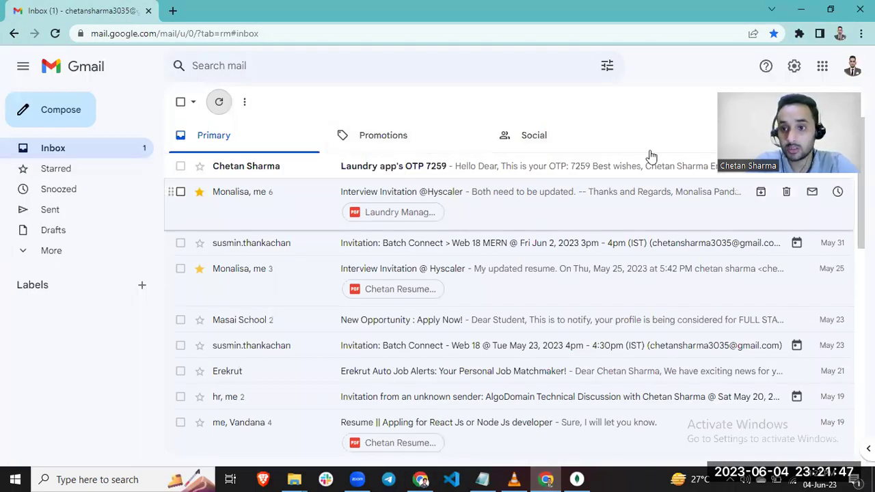
click(217, 102)
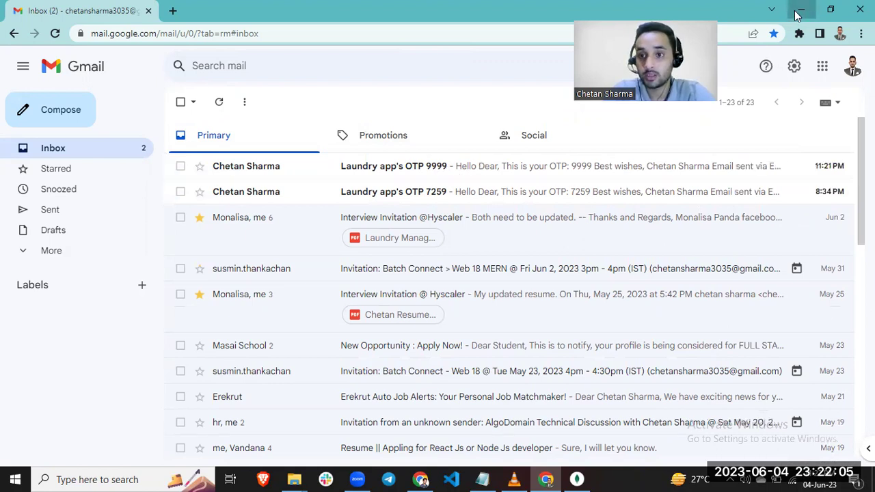
click(797, 15)
- Enter the four-digit verification code from the e-mail and verify it
click(351, 233)
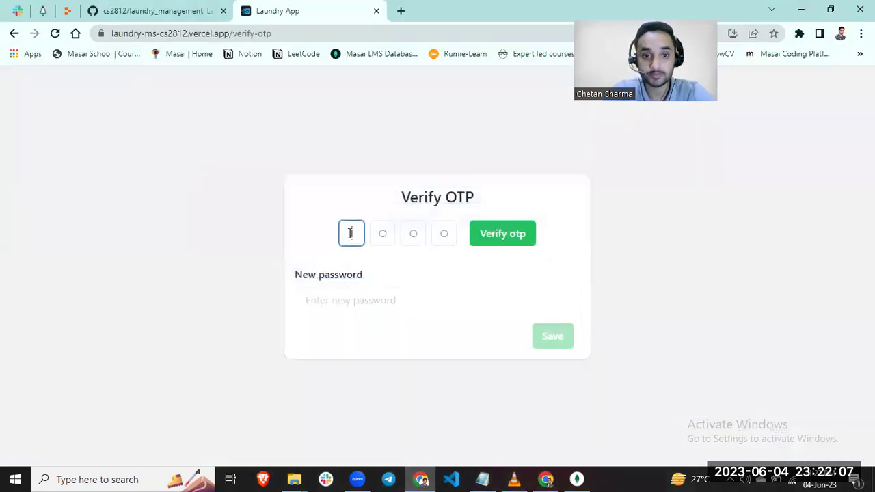
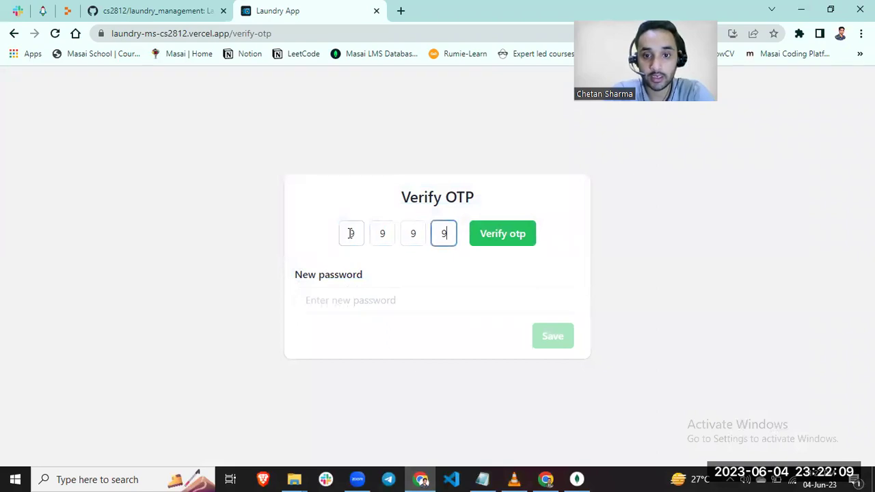
click(512, 238)
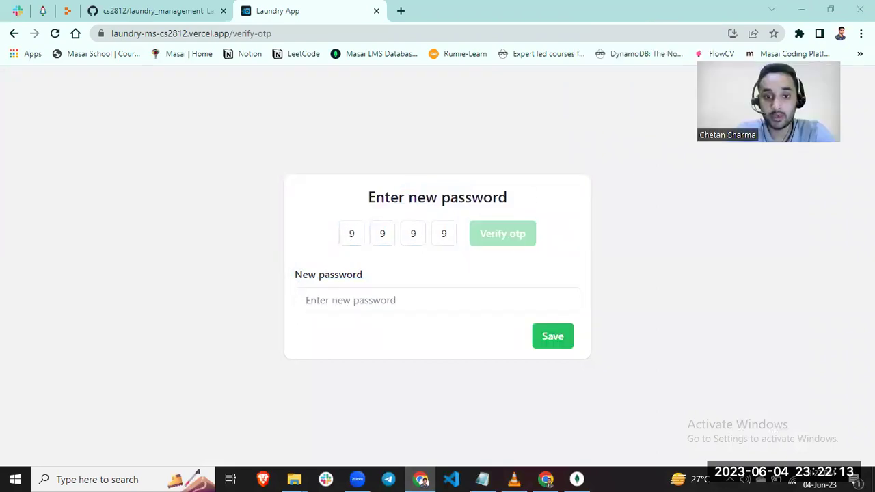
- Type a new password and save it
click(367, 300)
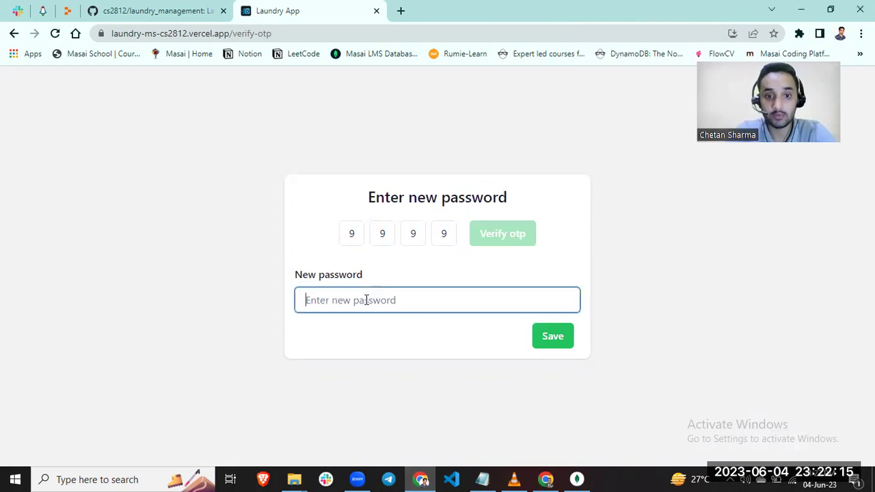
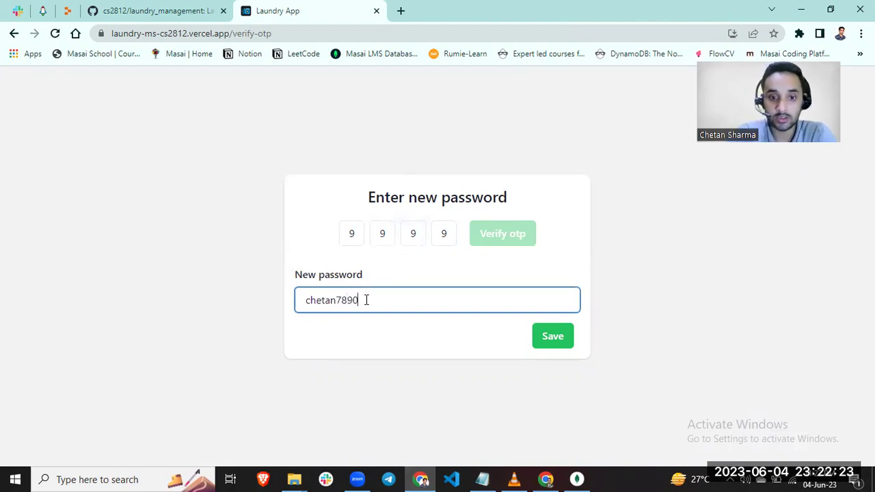
click(567, 338)
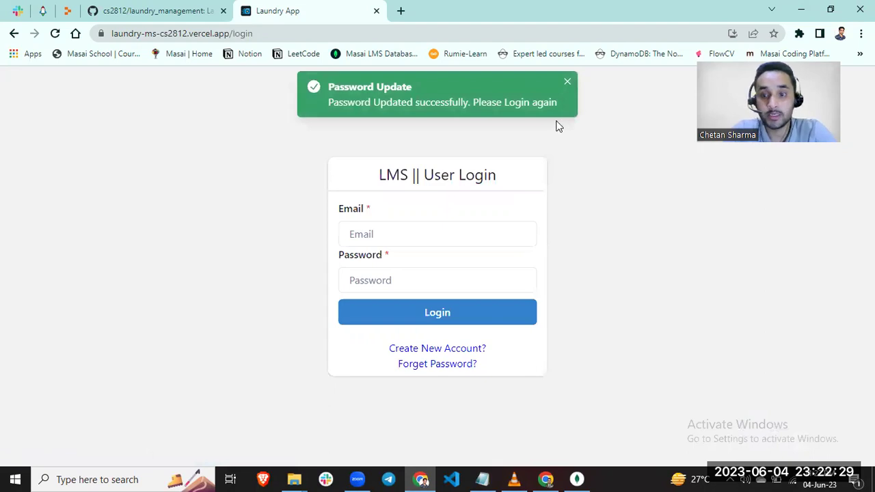
- Sign in with the account e-mail and the newly reset password
click(390, 238)
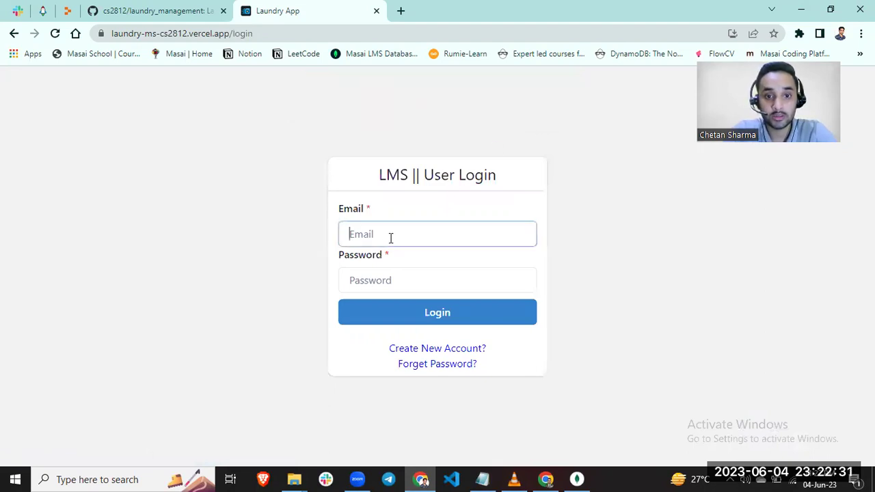
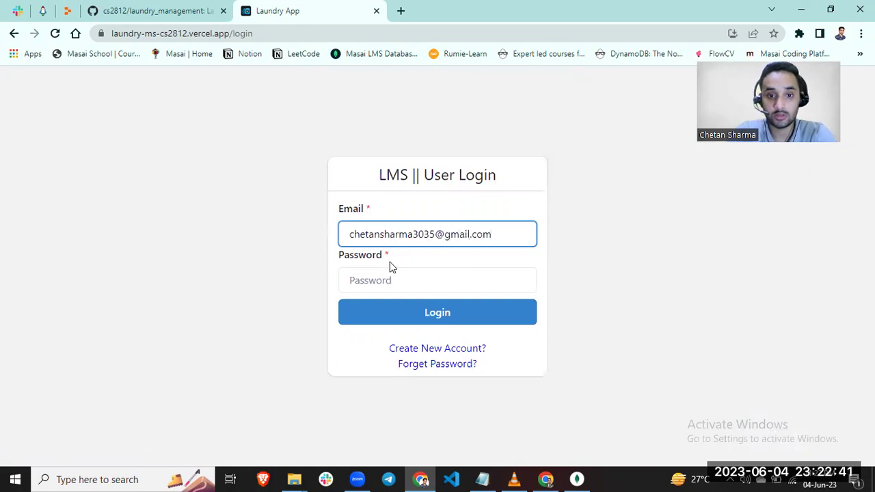
click(392, 279)
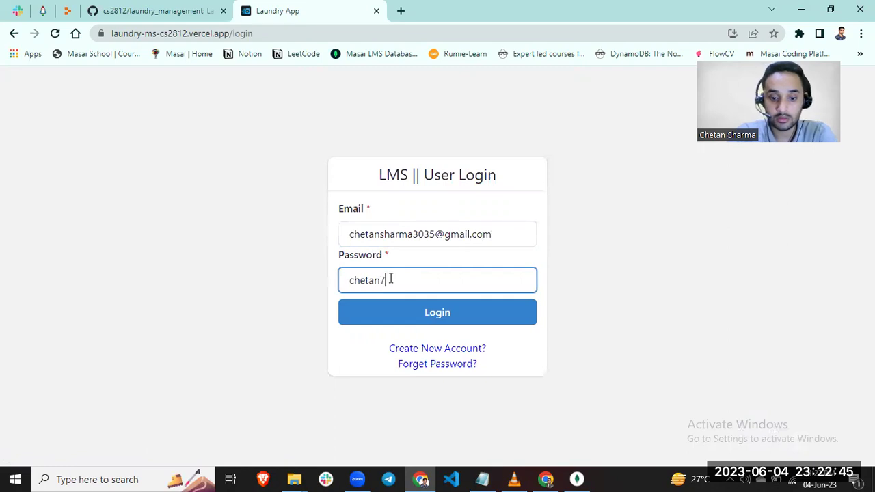
click(432, 321)
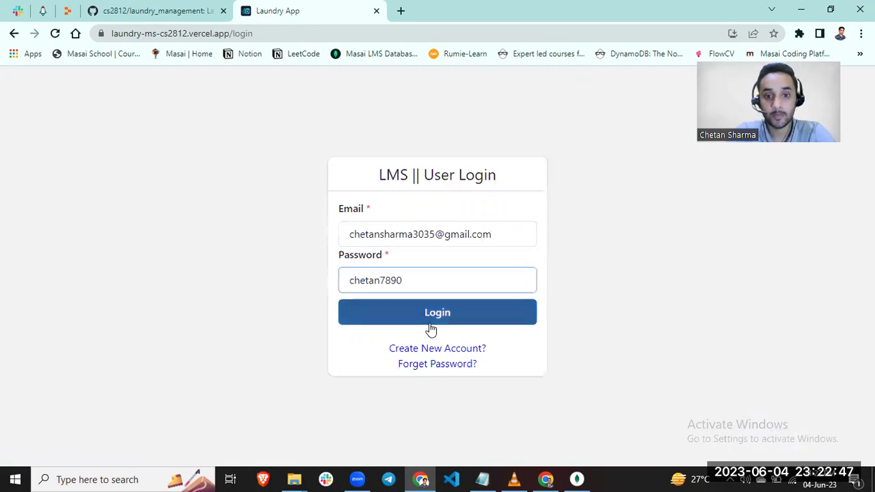